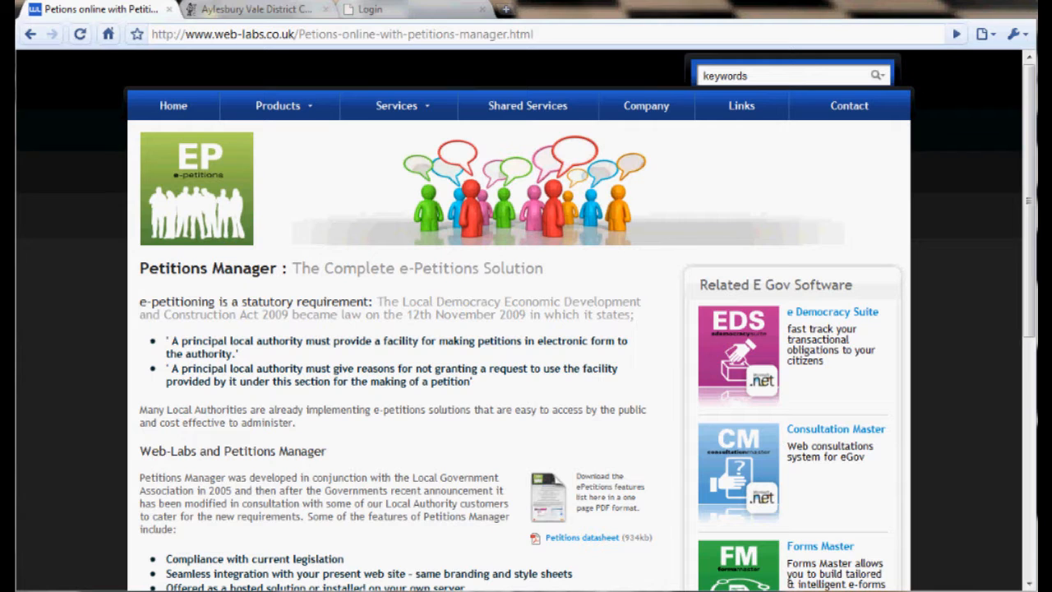
# Switch to the council's public petitions page and look through its current, upcoming, past and rejected petition sections
pyautogui.click(256, 10)
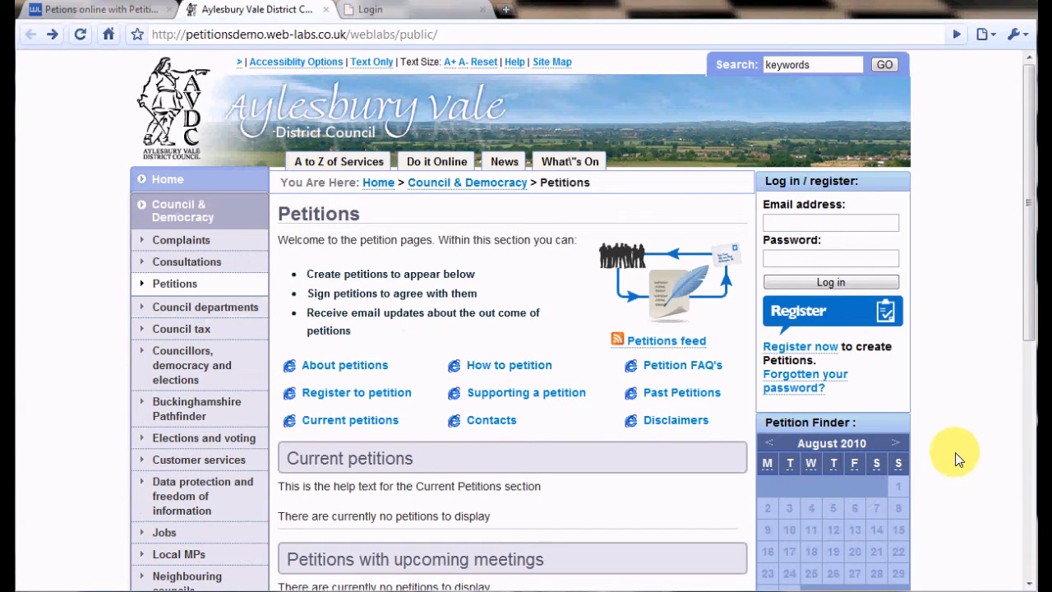
pyautogui.moveTo(1027, 274); pyautogui.dragTo(1032, 483)
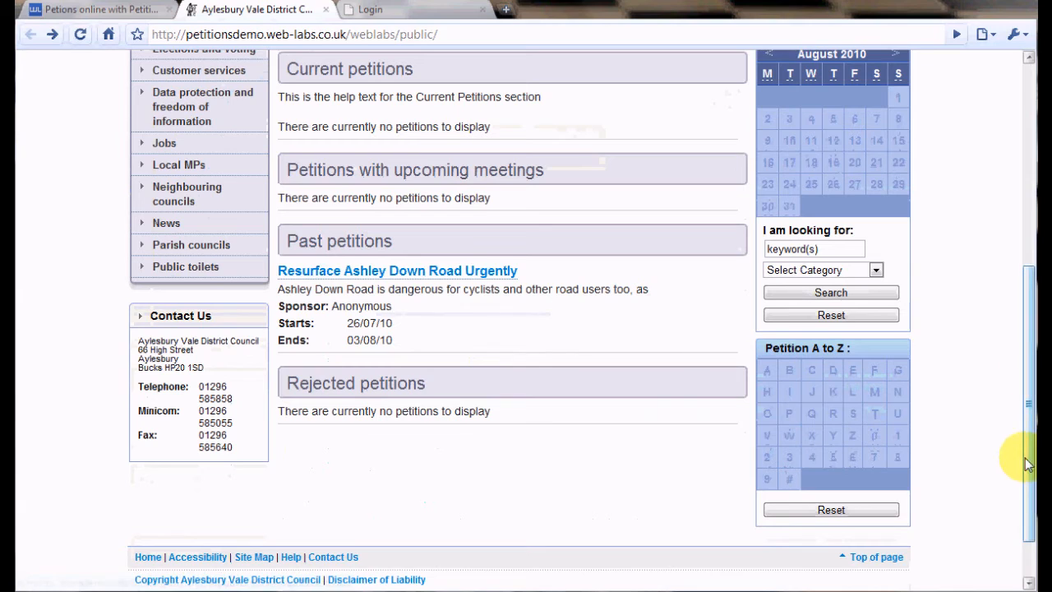
pyautogui.moveTo(1022, 456); pyautogui.dragTo(1027, 218)
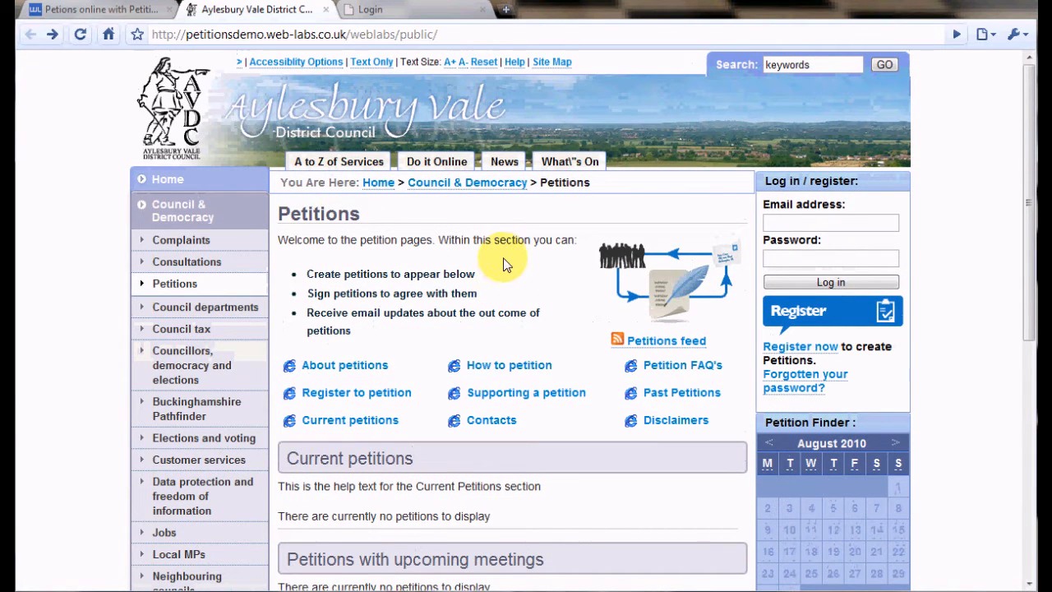
# Log in to the public petitions site with the account's email address and password
pyautogui.click(797, 223)
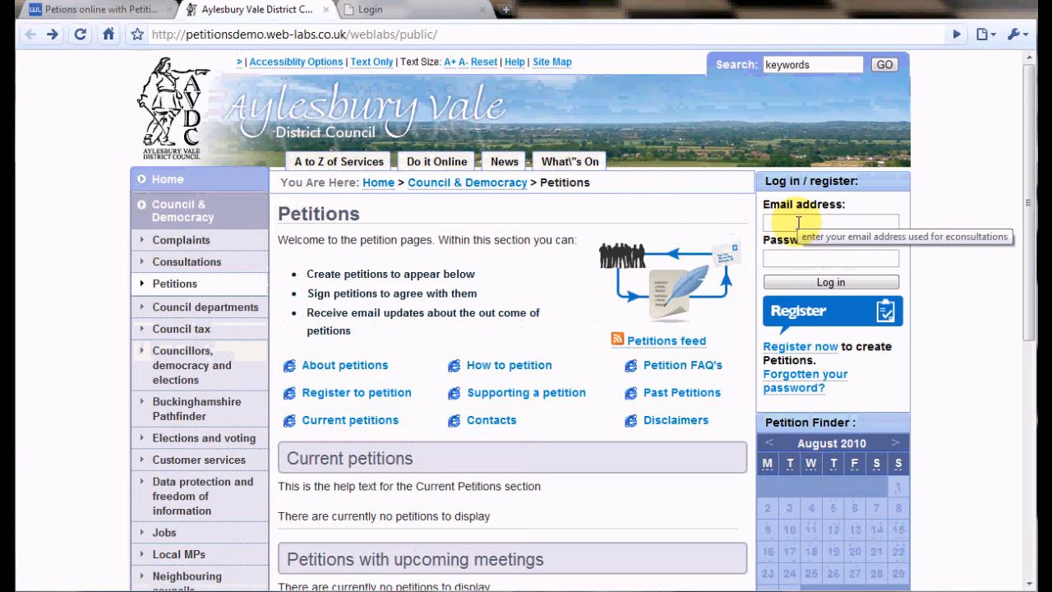
pyautogui.write('har')
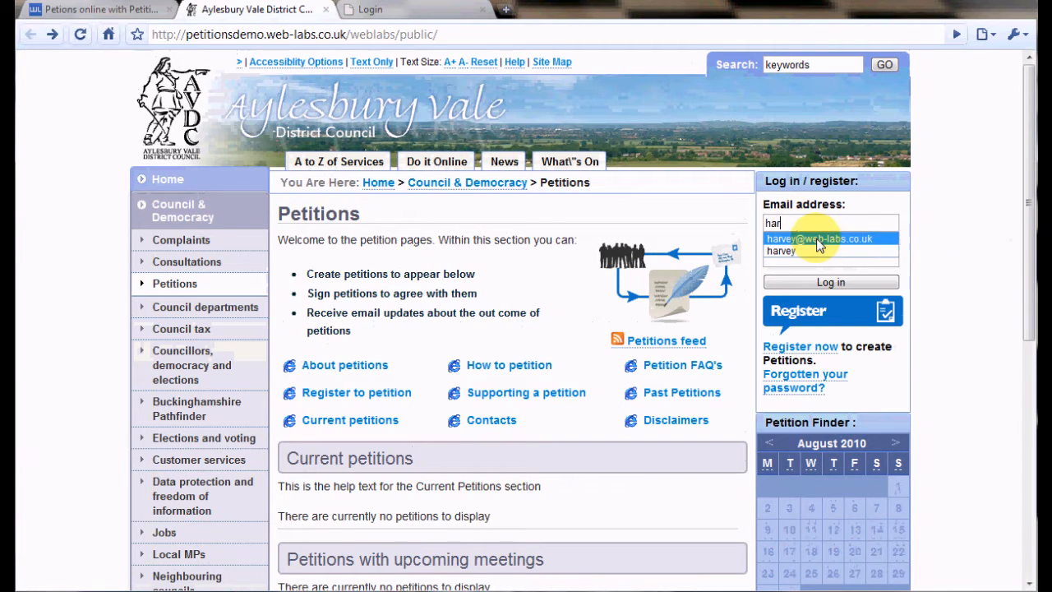
pyautogui.click(820, 239)
pyautogui.click(810, 259)
pyautogui.write('•••••')
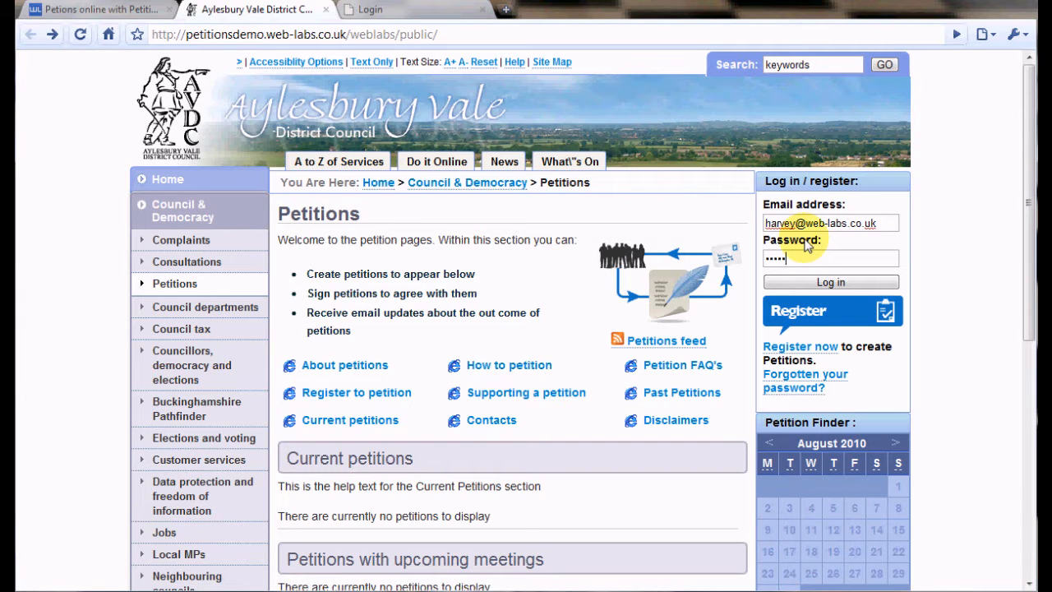
pyautogui.click(809, 284)
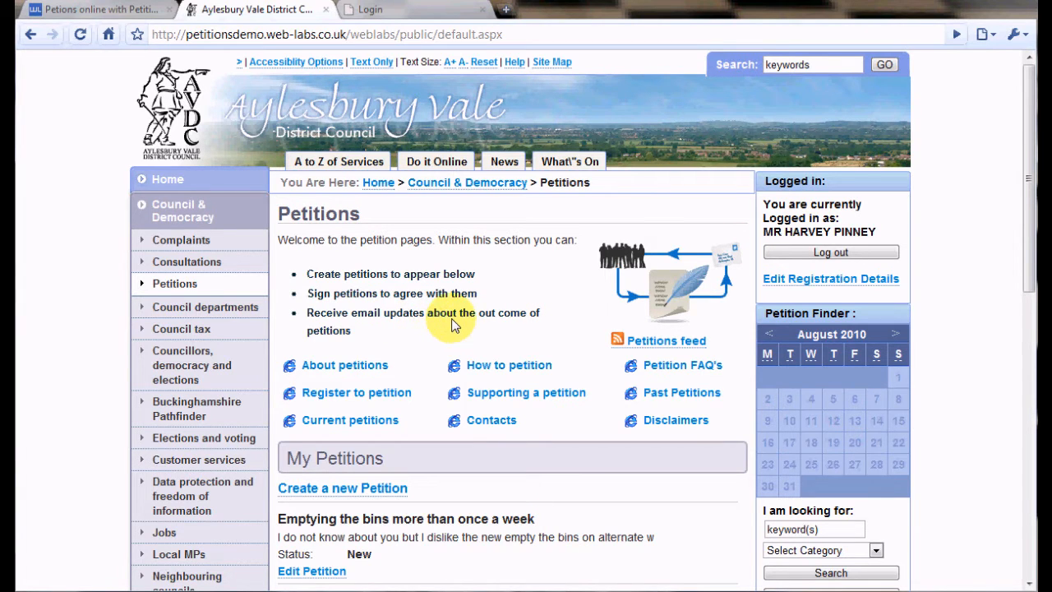
# Open the Camberwell Street Littering petition for editing, review its contents and submit it for evaluation
pyautogui.scroll(-4, 448, 322)
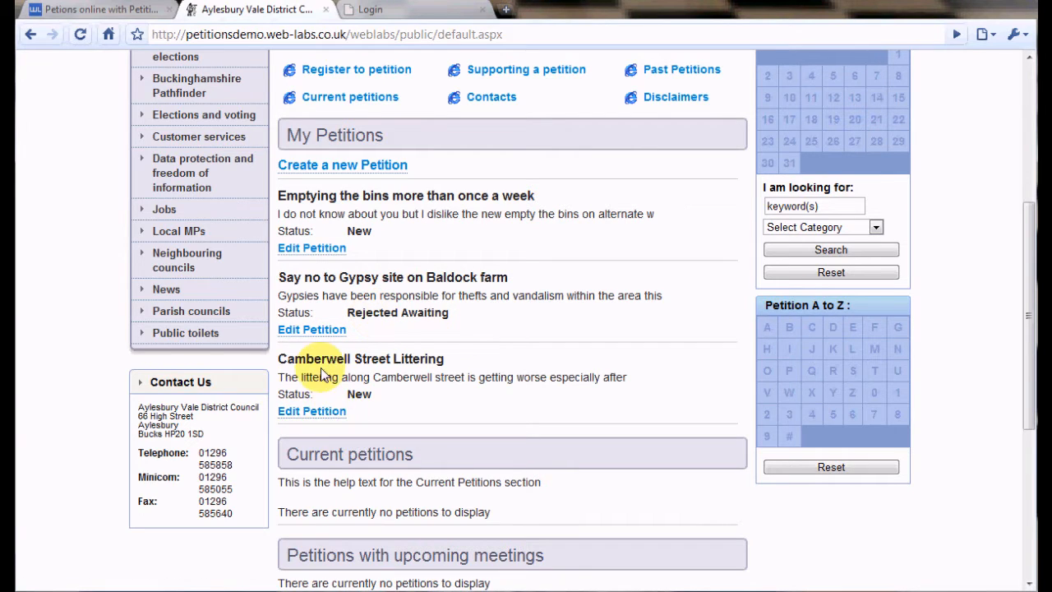
pyautogui.click(332, 415)
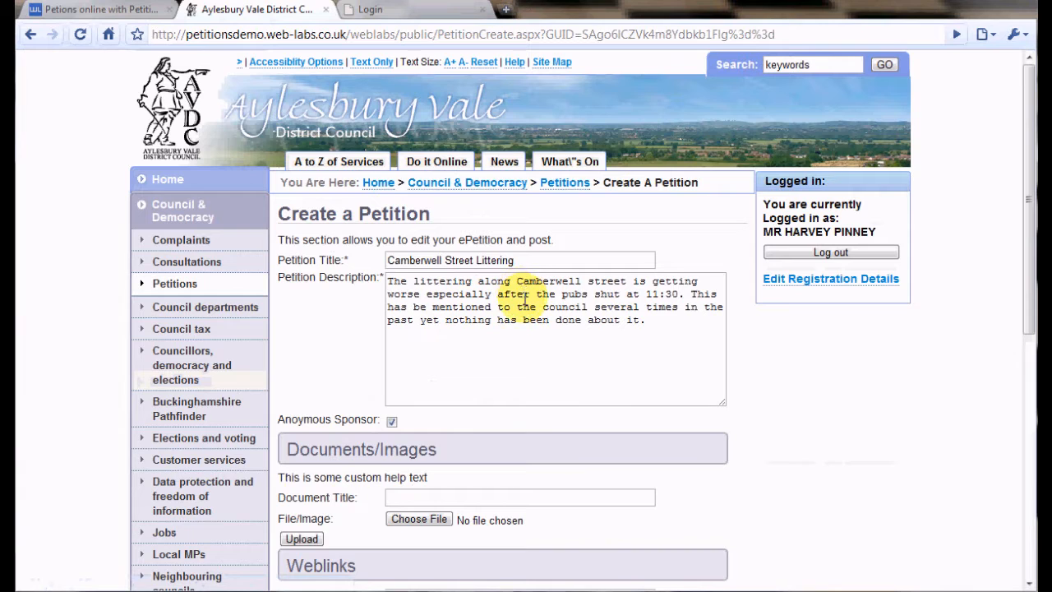
pyautogui.scroll(-5, 510, 365)
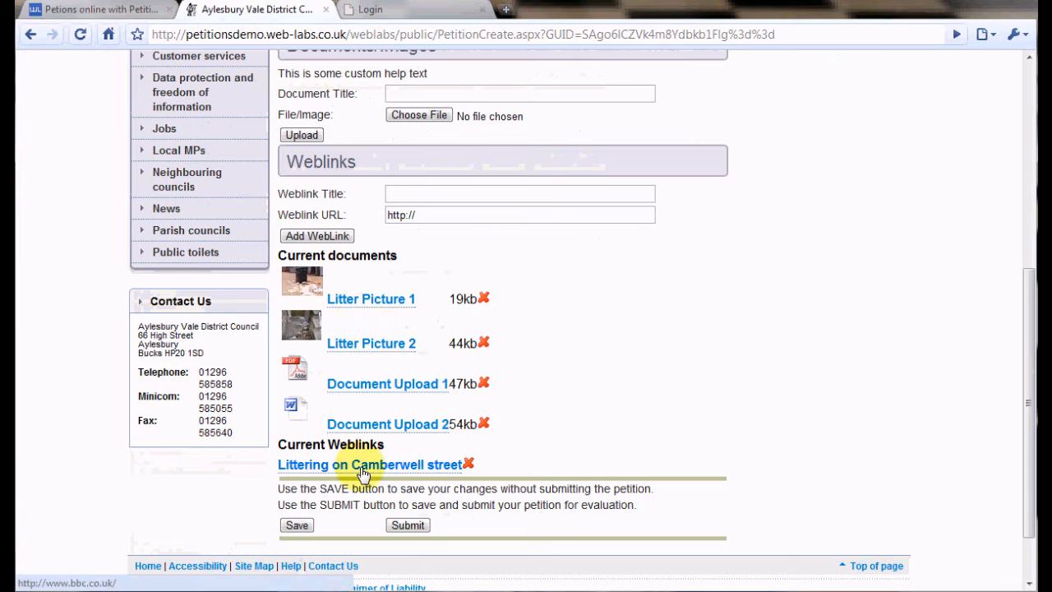
pyautogui.click(407, 526)
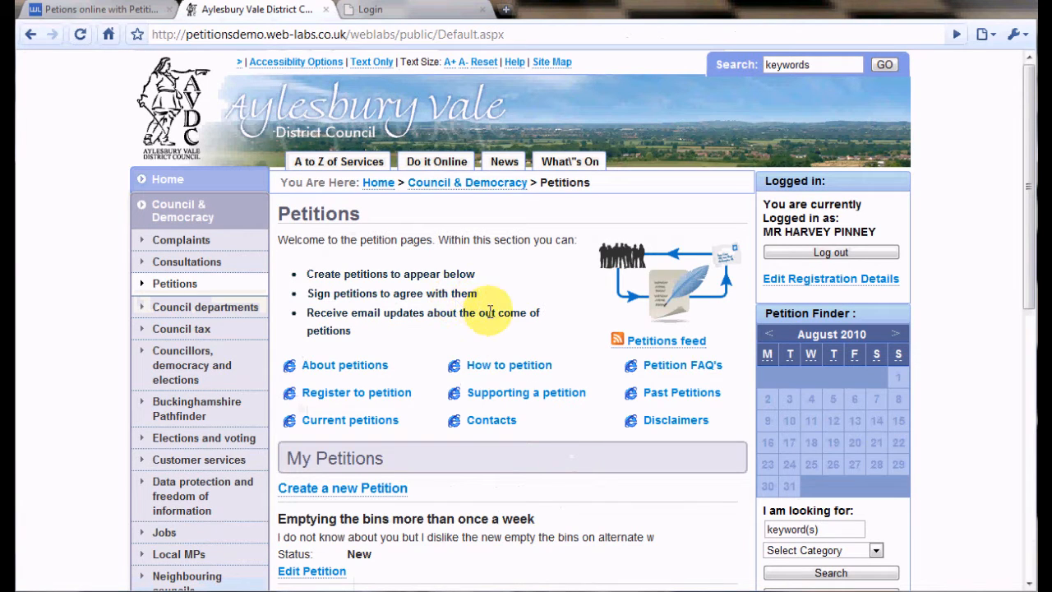
# Log in to the petitions admin site with the administrator's username and password
pyautogui.click(370, 9)
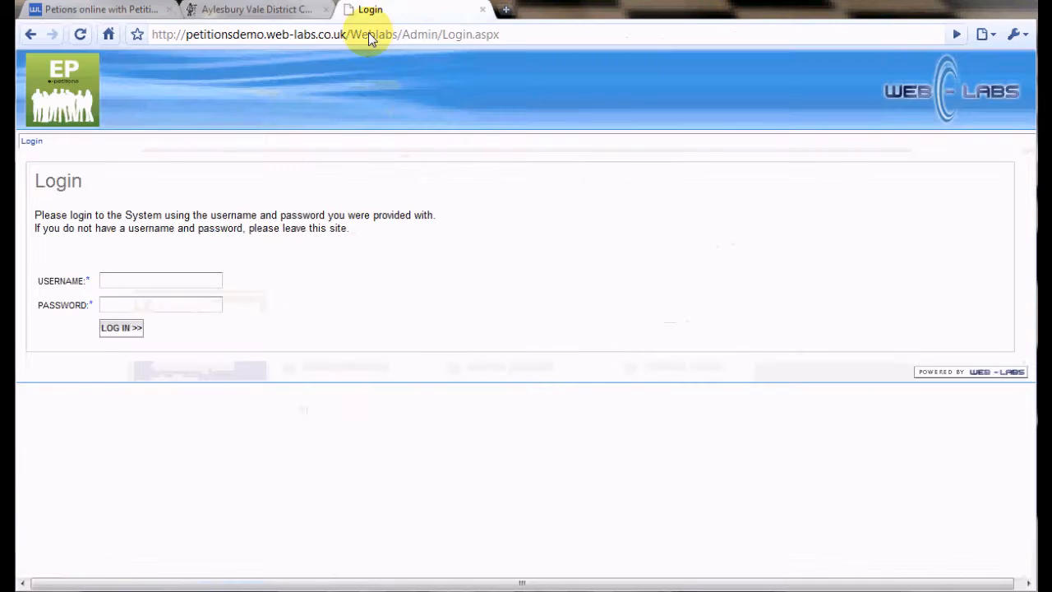
pyautogui.click(140, 280)
pyautogui.write('harvey')
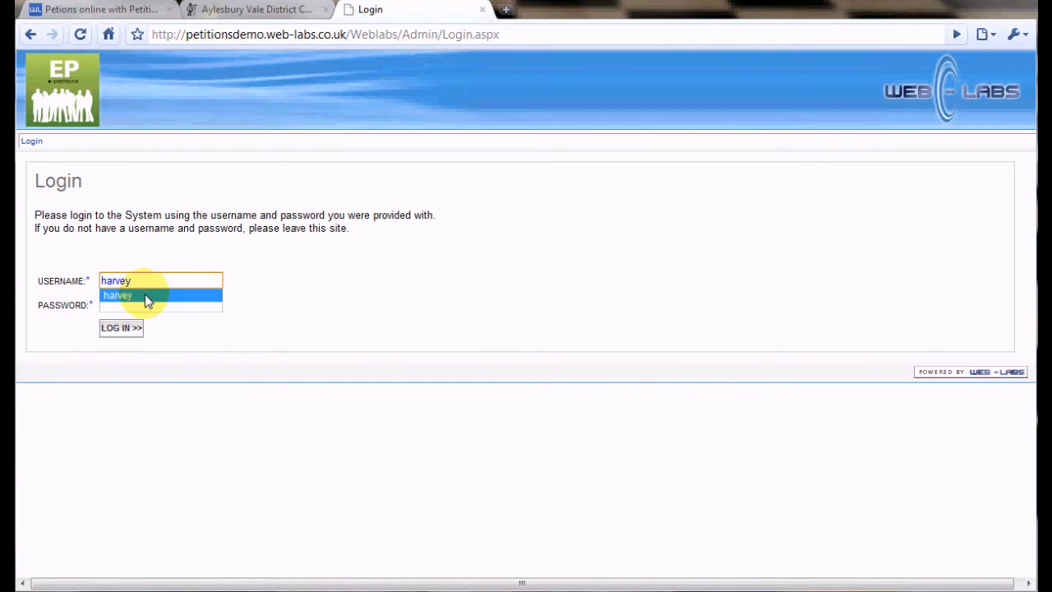
pyautogui.click(145, 298)
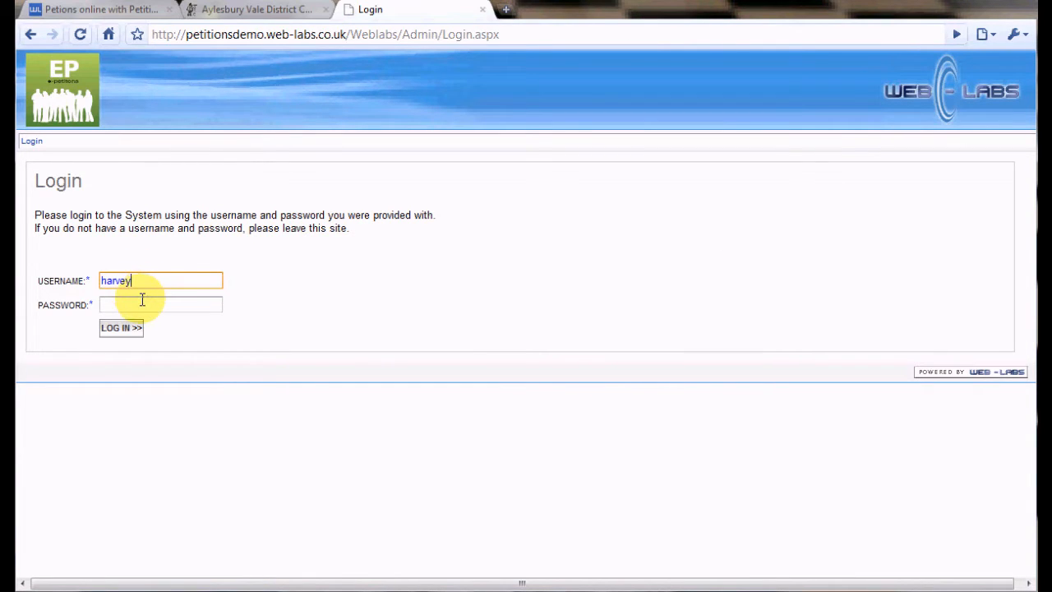
pyautogui.click(143, 301)
pyautogui.write('•••••')
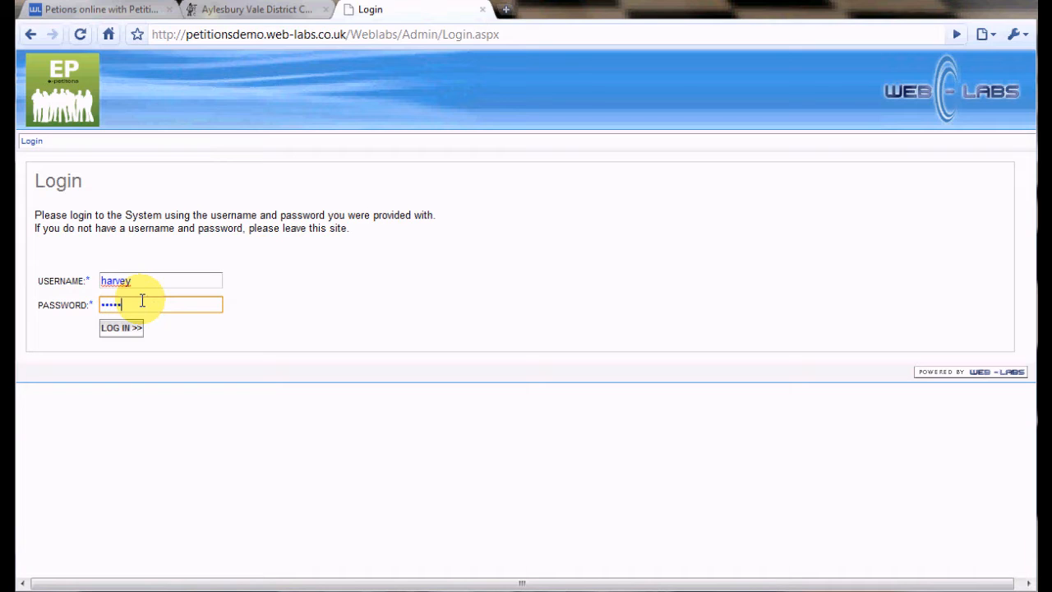
pyautogui.press('Return')
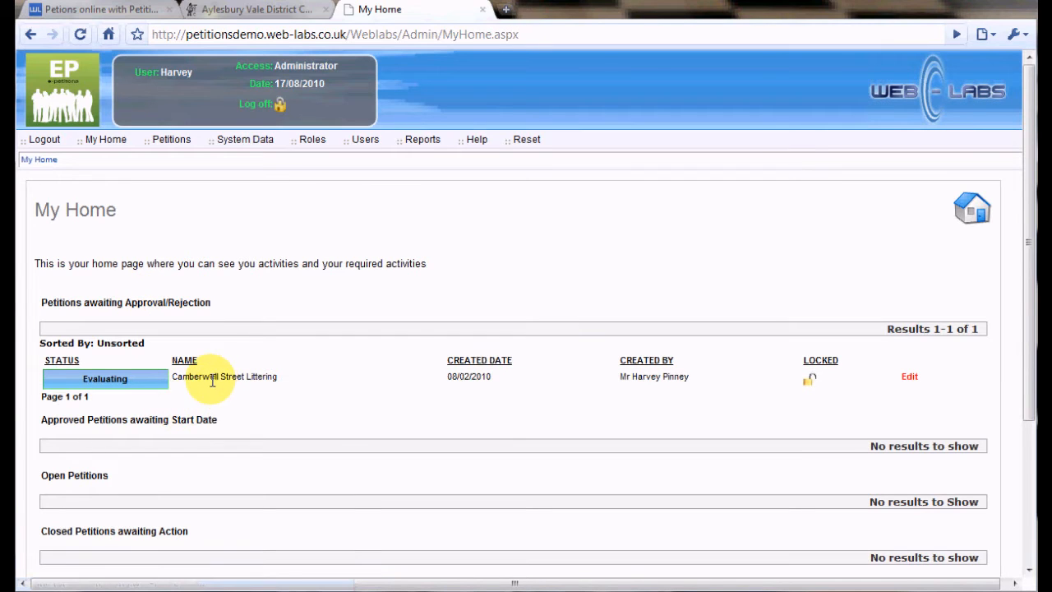
# Open the Camberwell Street Littering petition in the admin site and approve all of its attached pictures and documents
pyautogui.click(907, 379)
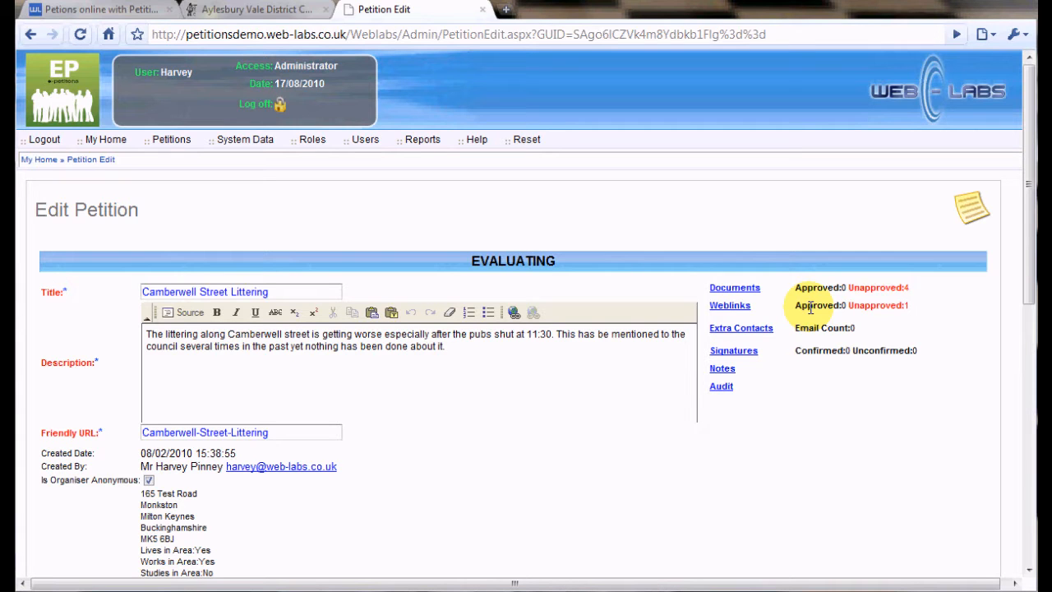
pyautogui.click(736, 288)
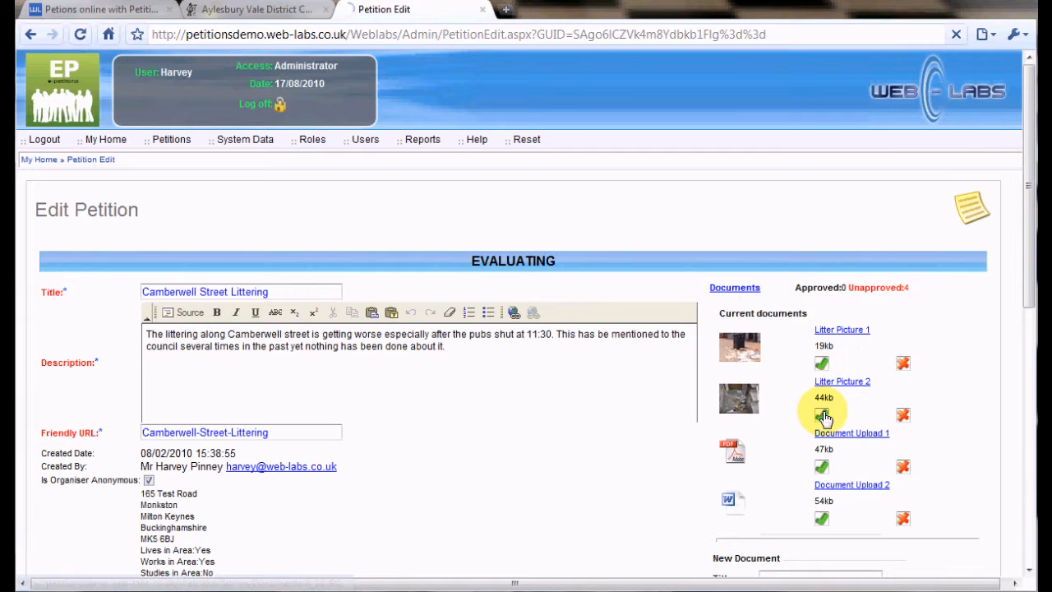
pyautogui.click(823, 415)
pyautogui.click(822, 465)
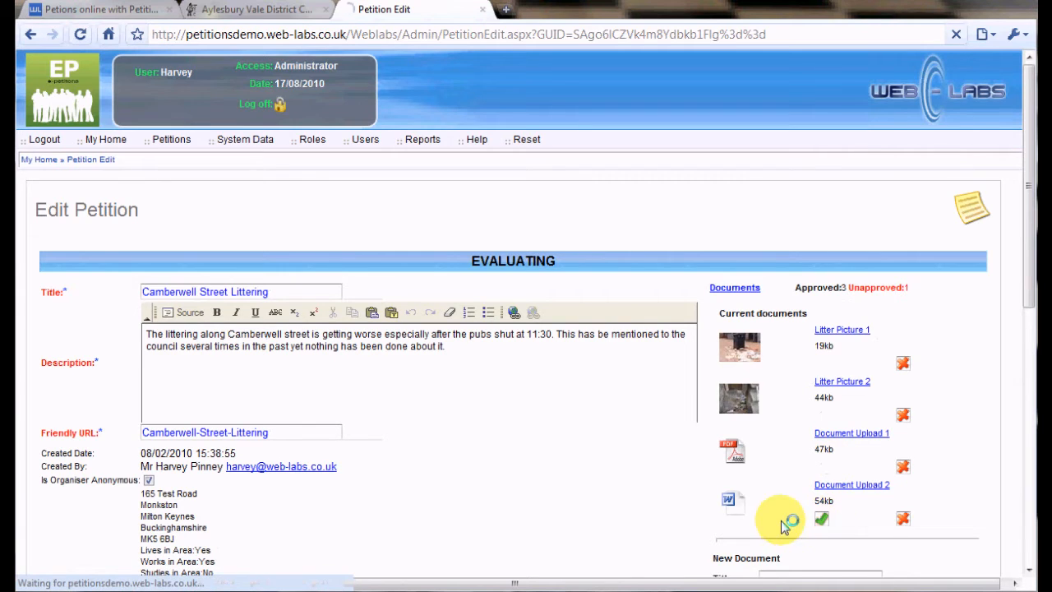
# Approve the petition's Littering on Camberwell street weblink
pyautogui.scroll(-4, 630, 486)
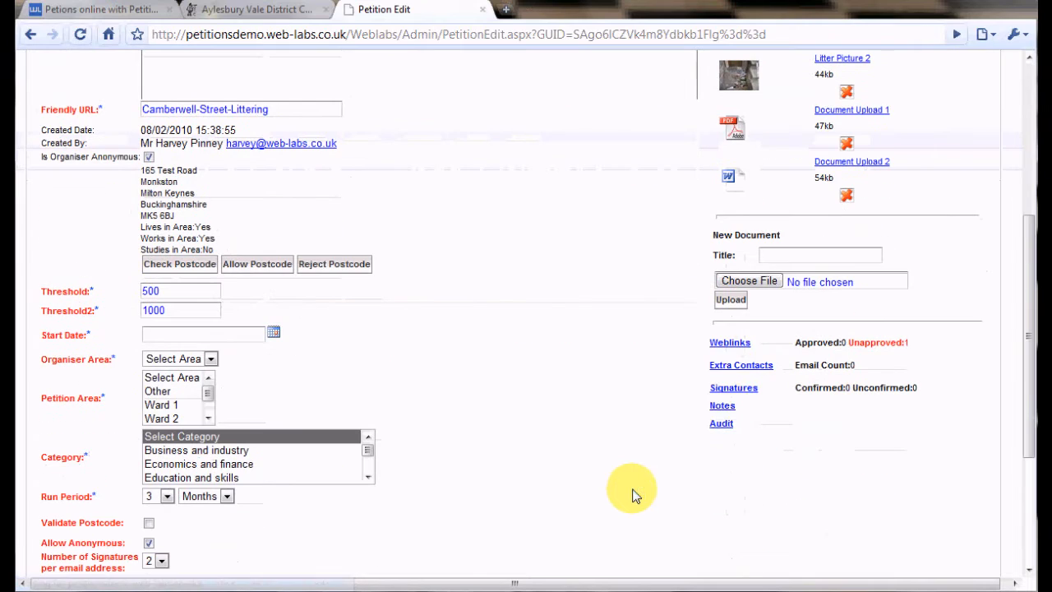
pyautogui.click(728, 344)
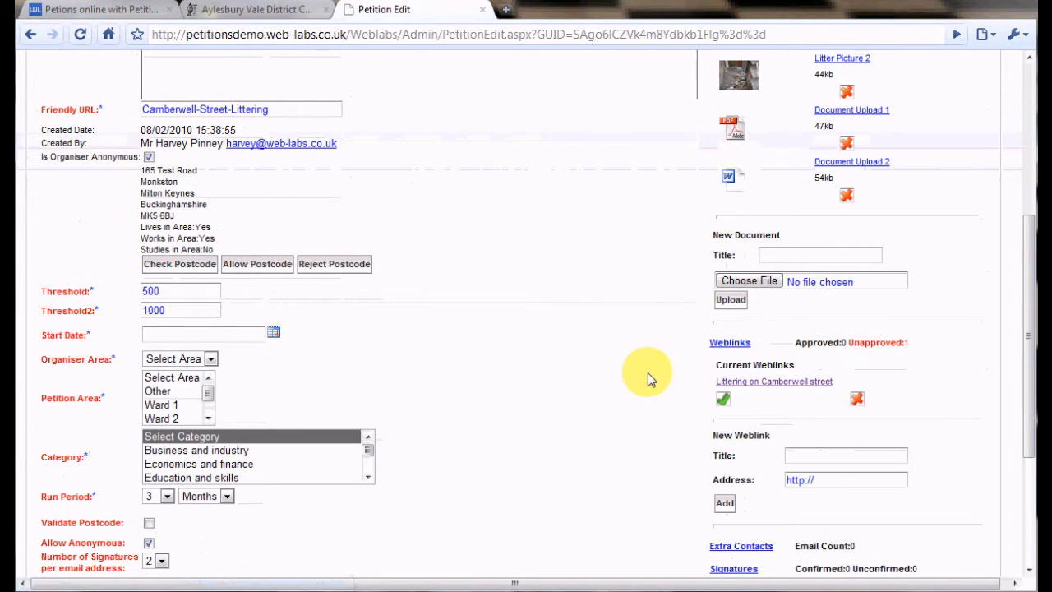
pyautogui.click(722, 399)
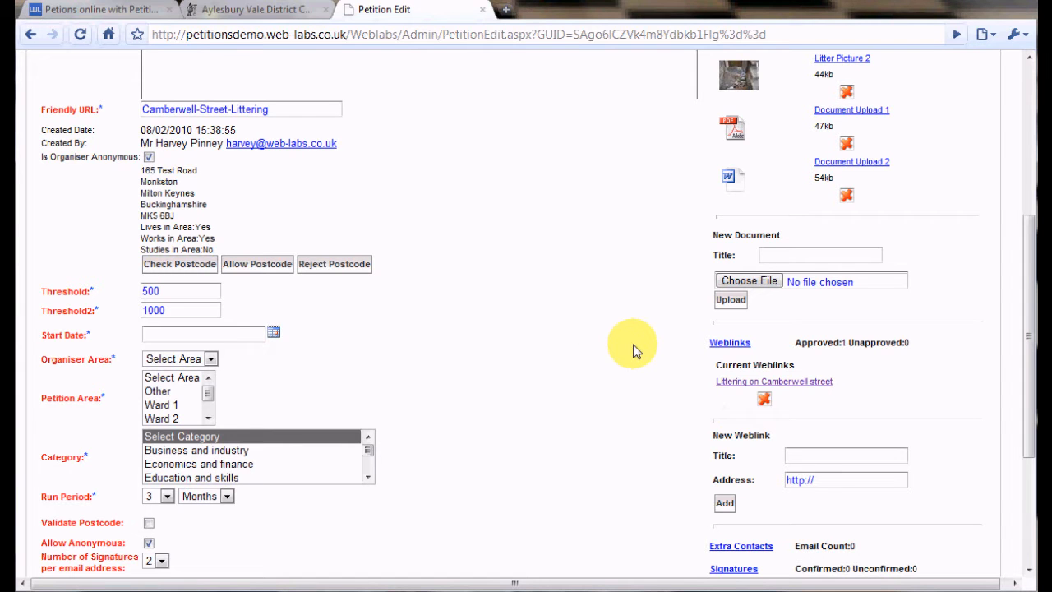
# Allow the petition organiser's postcode
pyautogui.scroll(3, 594, 377)
pyautogui.scroll(1, 593, 377)
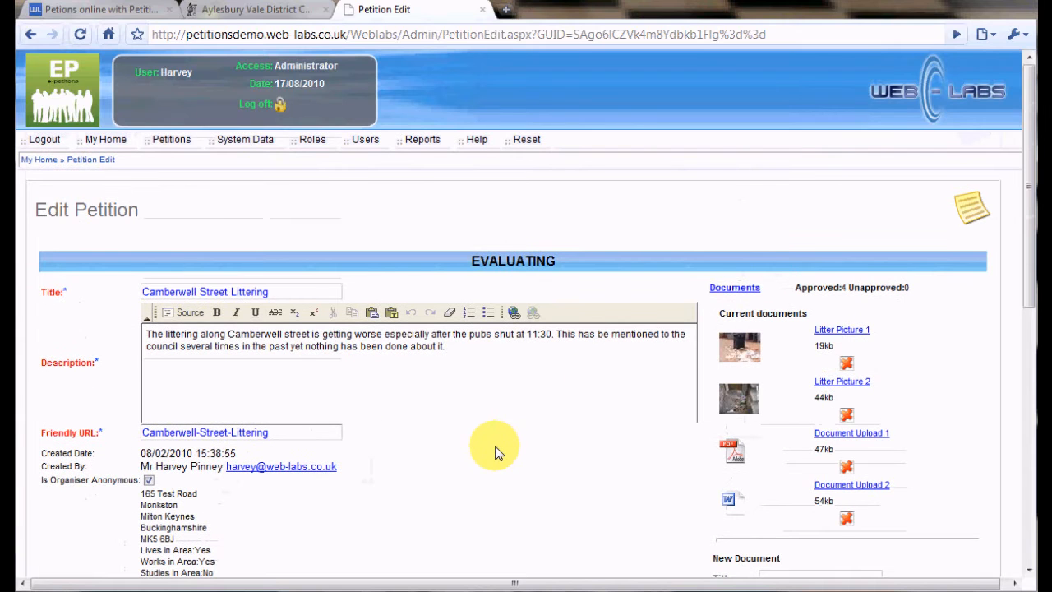
pyautogui.scroll(-2, 486, 442)
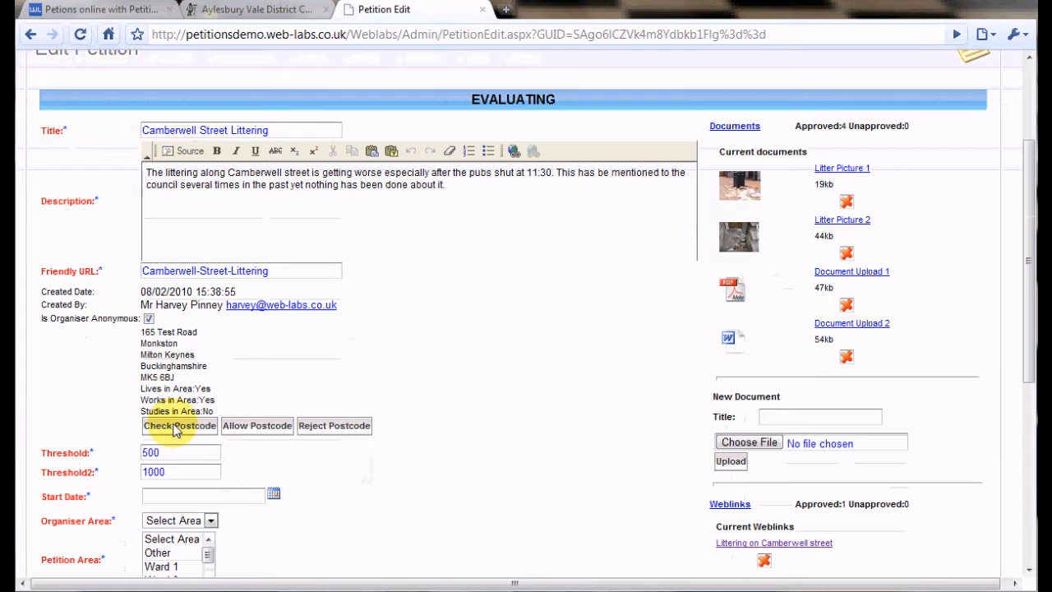
pyautogui.click(273, 430)
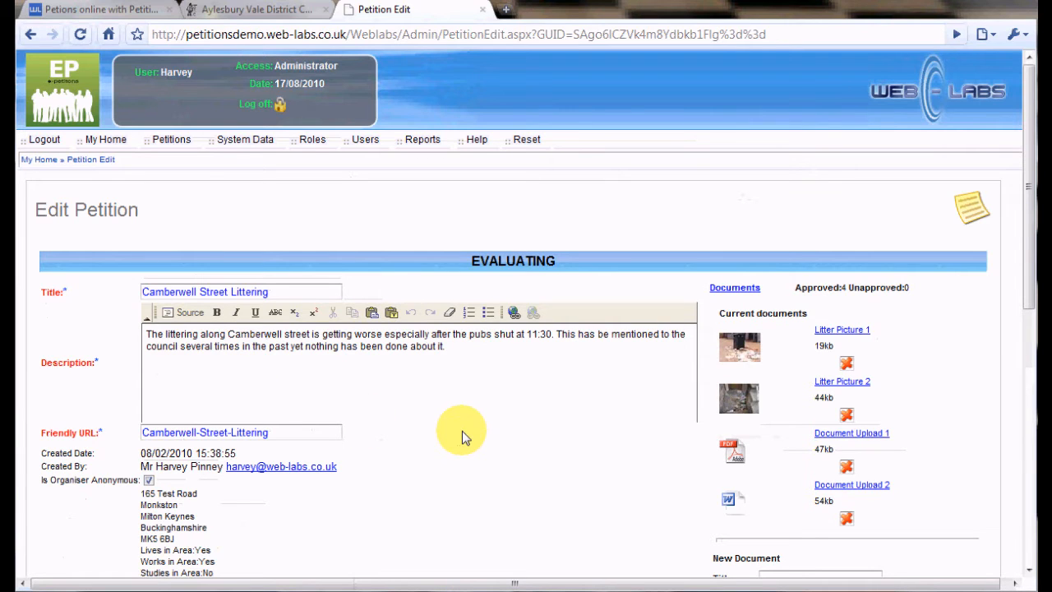
# Turn off the organiser's anonymity and set the petition's first threshold to 1
pyautogui.scroll(-2, 468, 424)
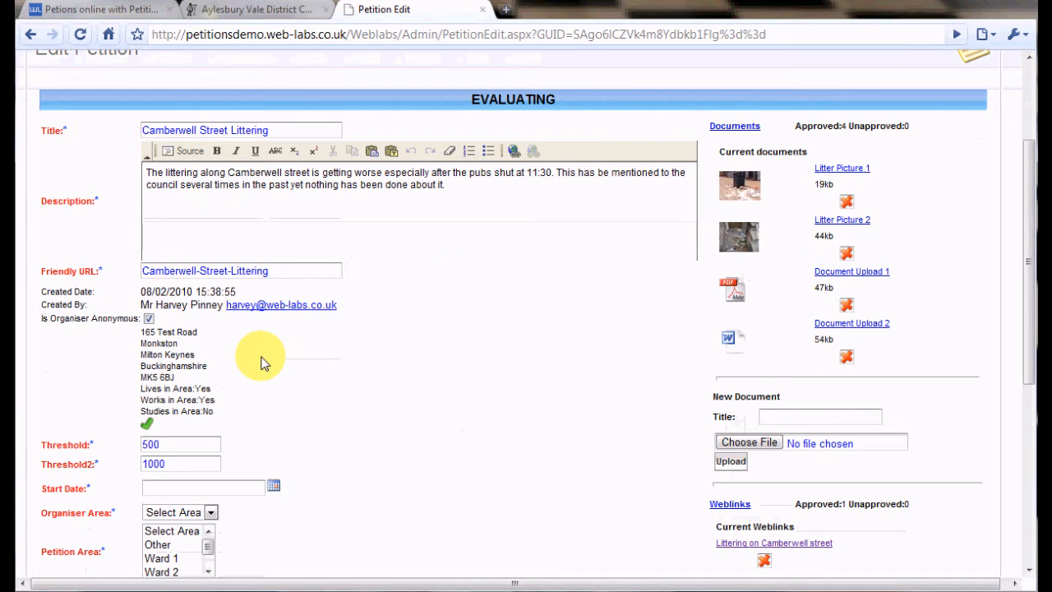
pyautogui.click(149, 318)
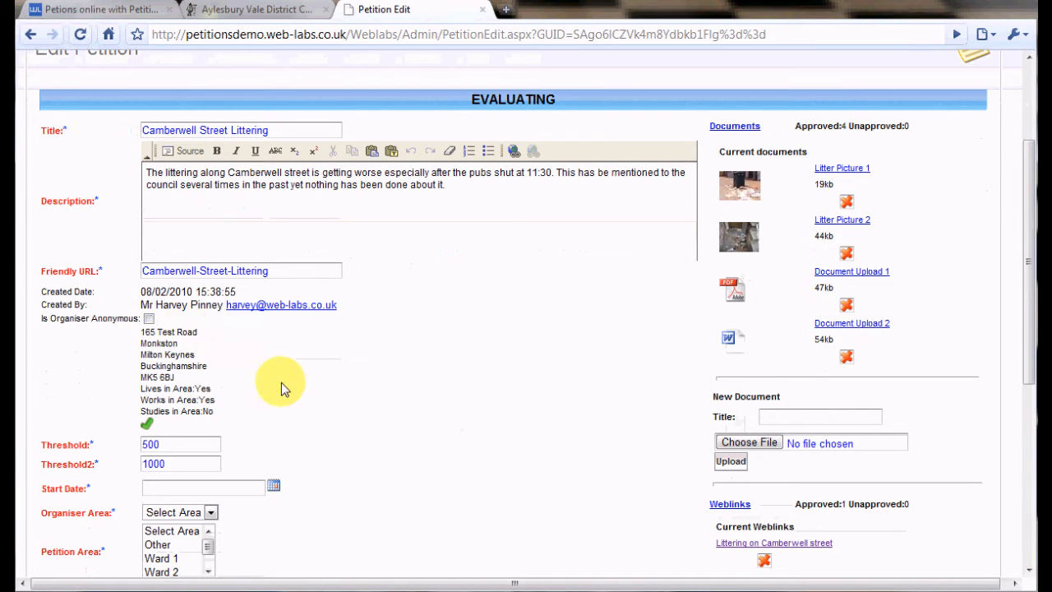
pyautogui.doubleClick(191, 443)
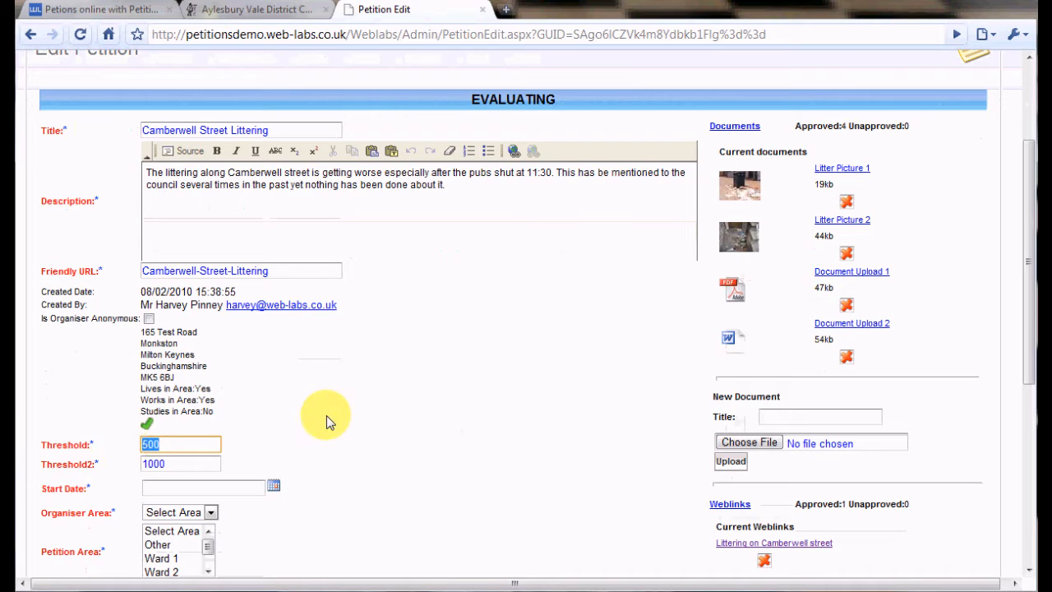
pyautogui.write('1')
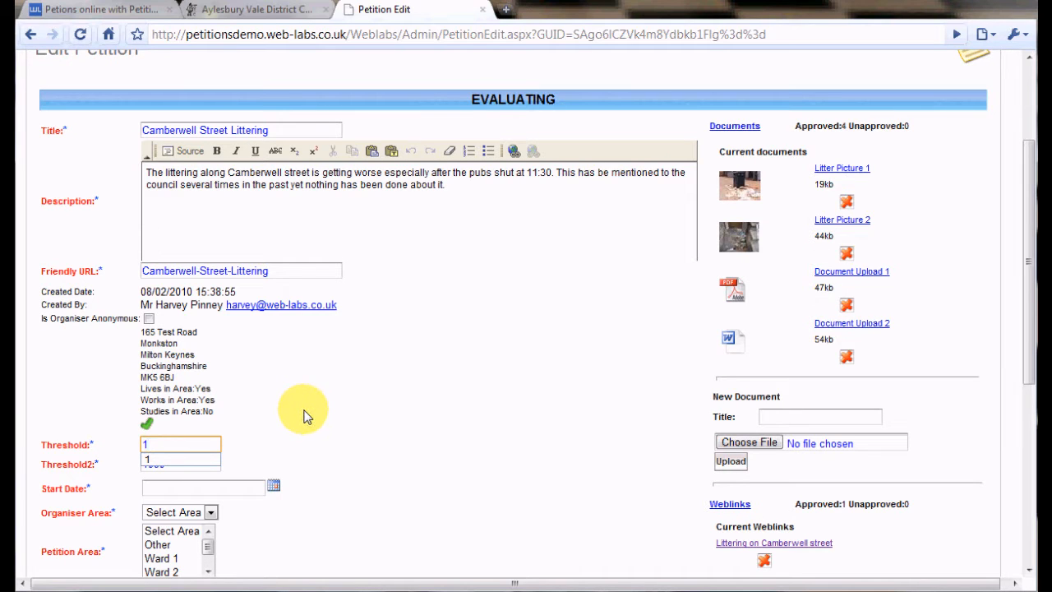
pyautogui.click(271, 405)
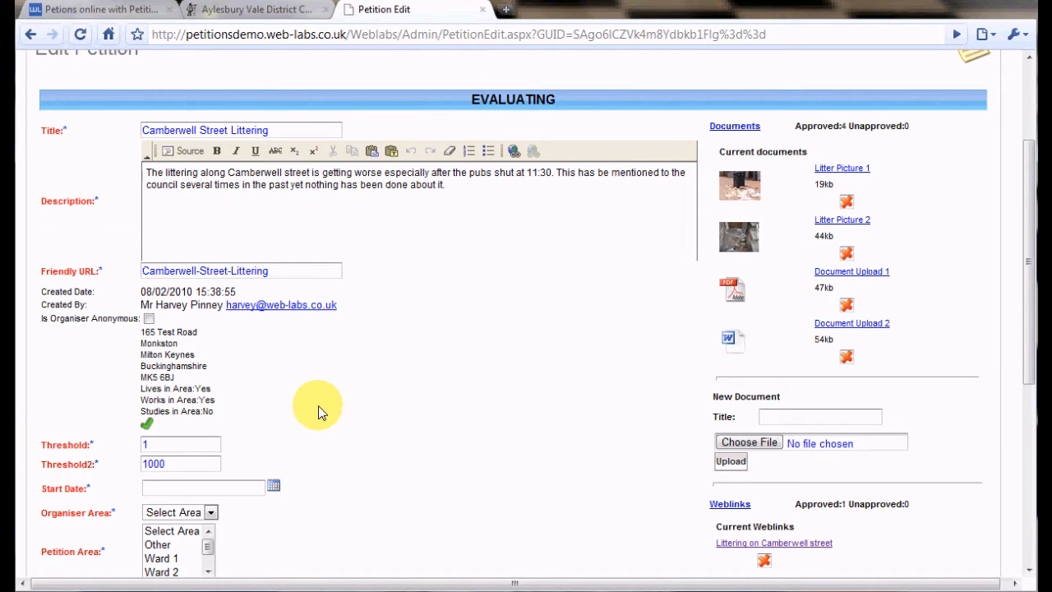
# Set the petition's start date to 17/08/2010
pyautogui.click(274, 487)
pyautogui.scroll(-1, 330, 485)
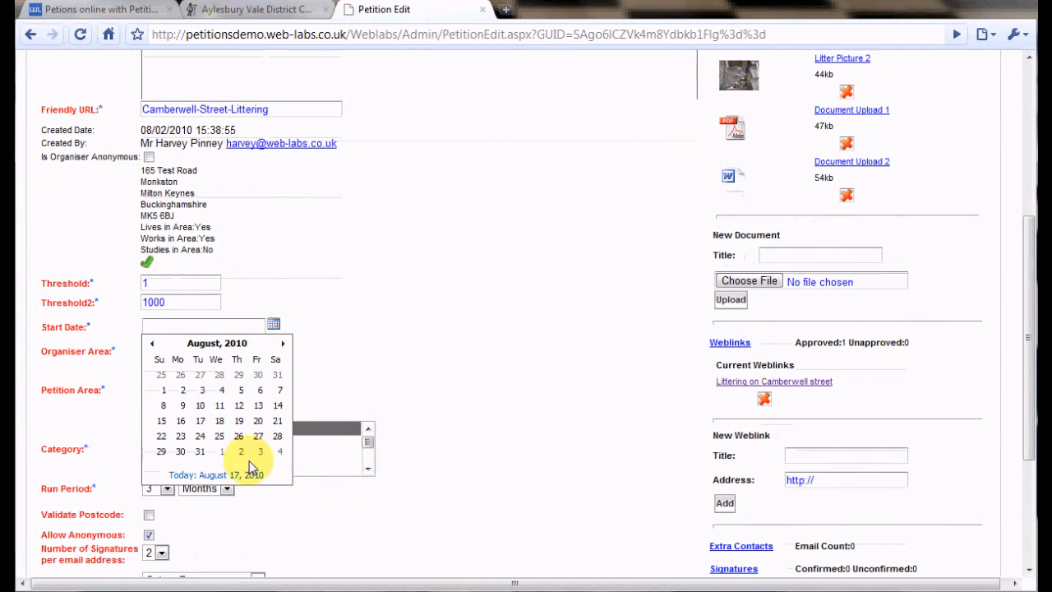
pyautogui.click(200, 421)
# Set both the petition area and organiser area to Ward 1, and choose Environment as the category
pyautogui.click(168, 397)
pyautogui.click(199, 352)
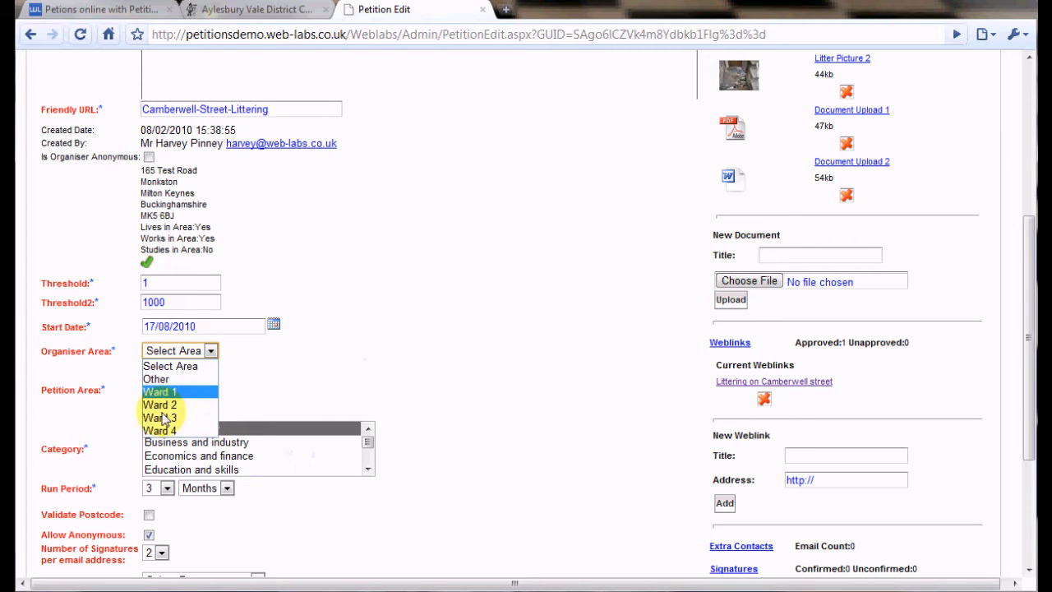
pyautogui.click(169, 392)
pyautogui.scroll(-3, 367, 452)
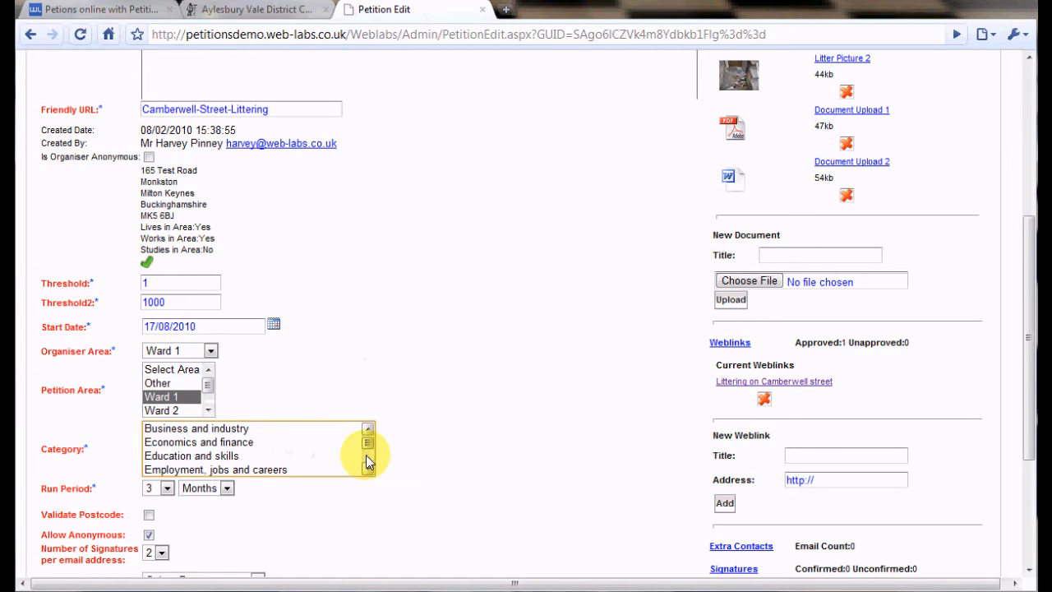
pyautogui.click(239, 457)
pyautogui.click(370, 516)
# Approve and publish the Camberwell Street Littering petition
pyautogui.scroll(-3, 370, 515)
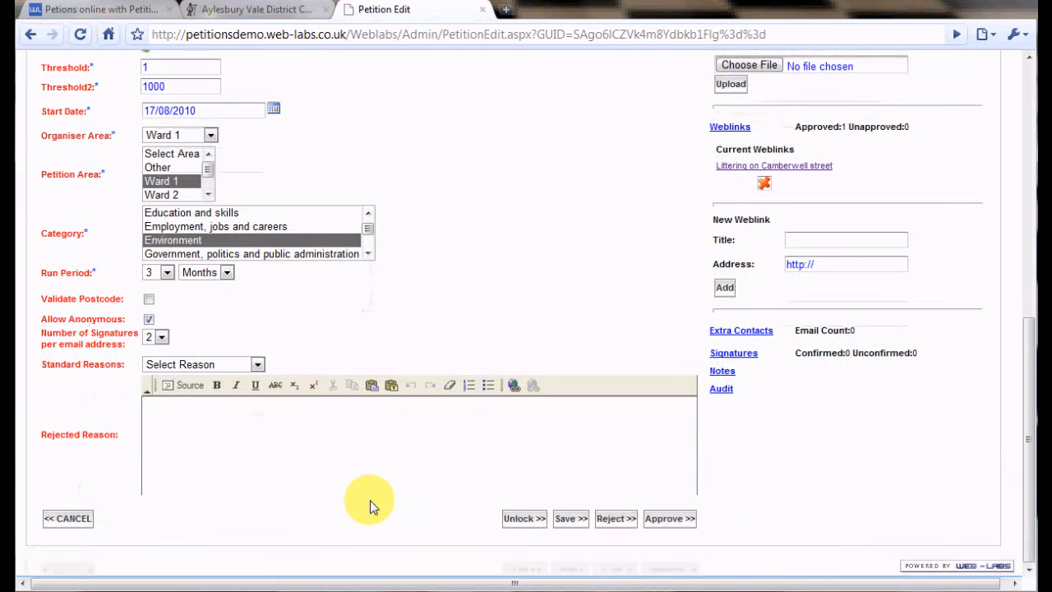
pyautogui.click(162, 338)
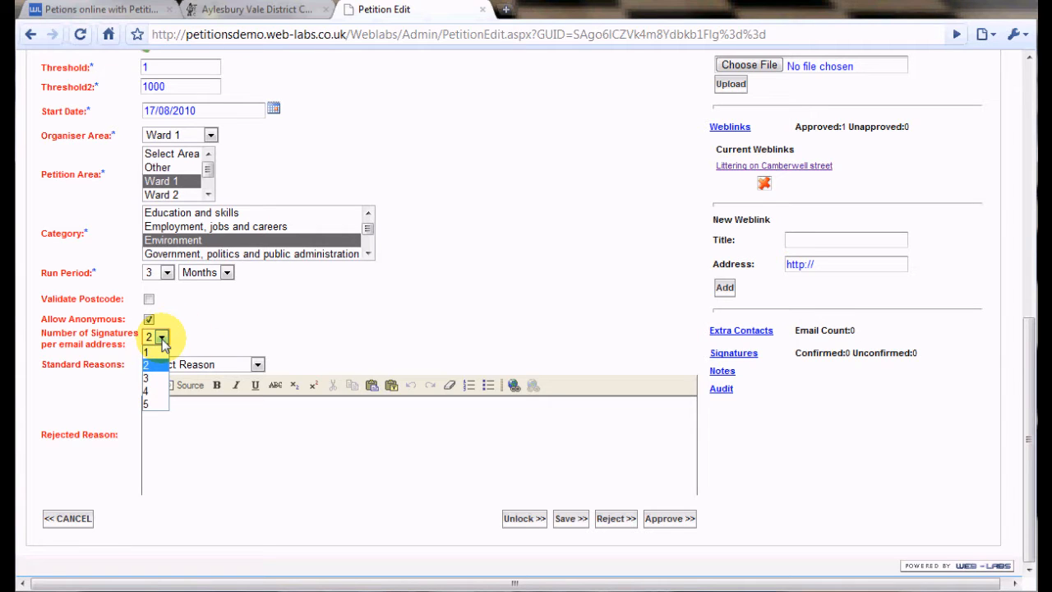
pyautogui.click(162, 338)
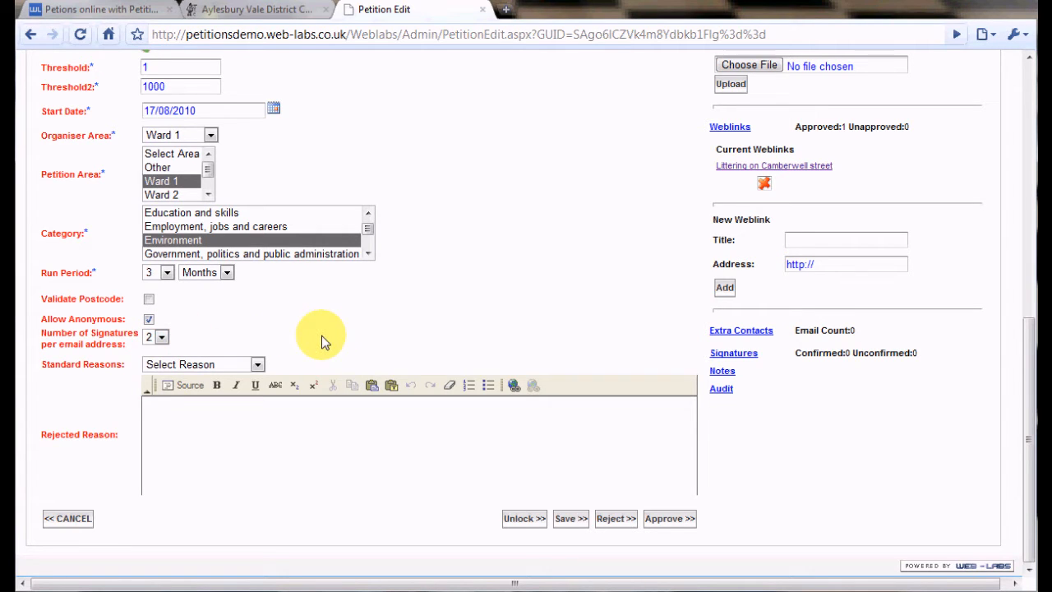
pyautogui.click(668, 519)
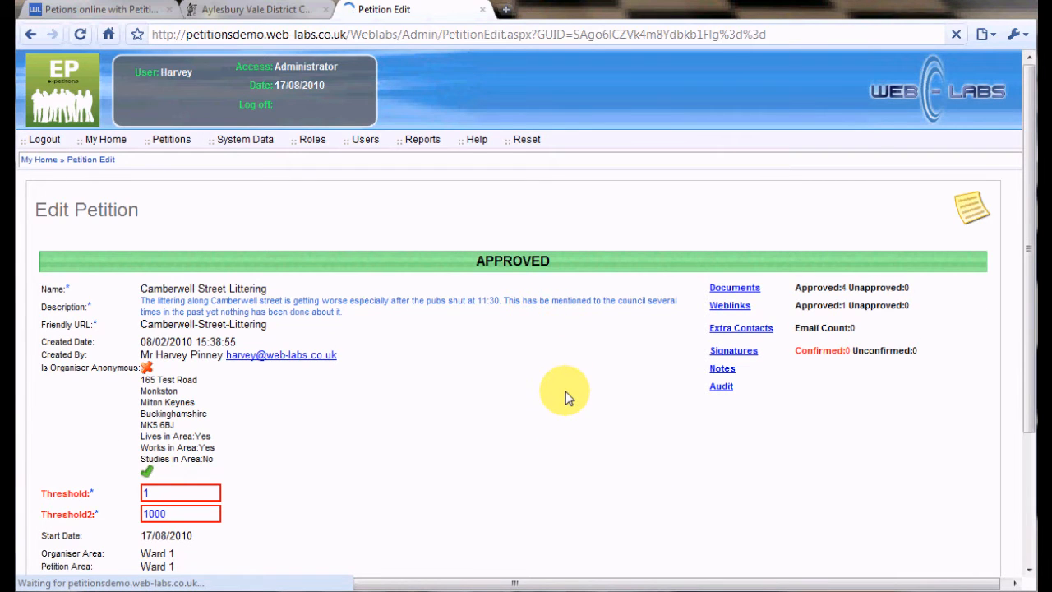
pyautogui.scroll(-2, 566, 392)
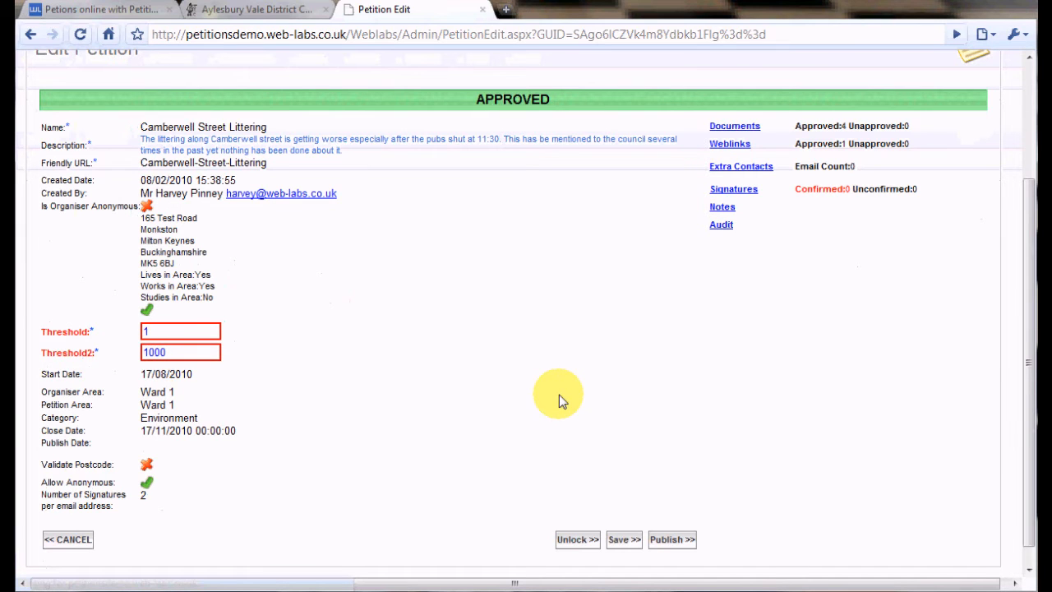
pyautogui.click(672, 539)
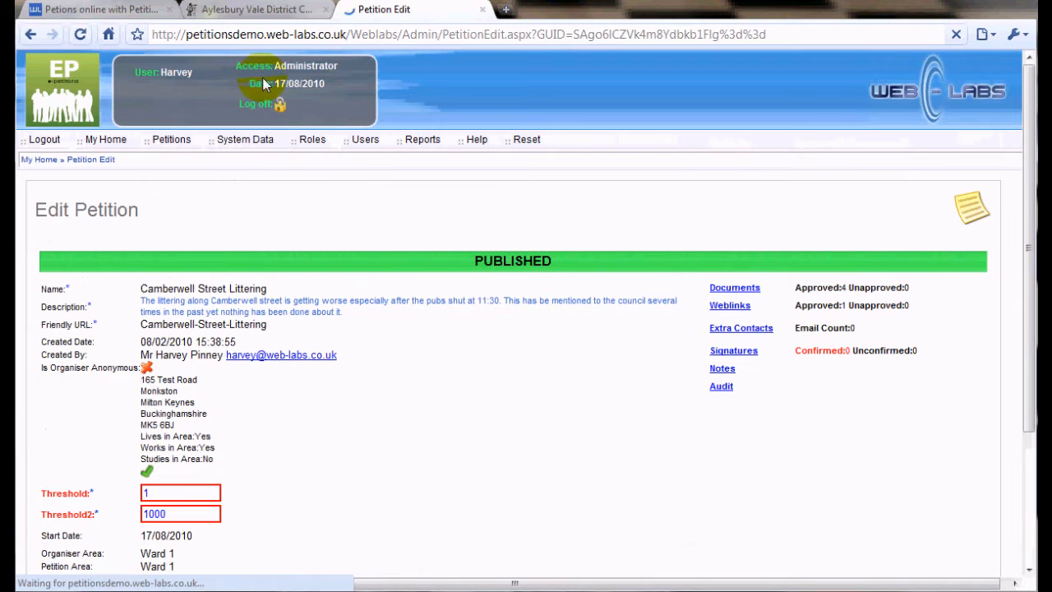
# Switch to the public council petitions site, view the account's registration details and log out of the account
pyautogui.click(265, 11)
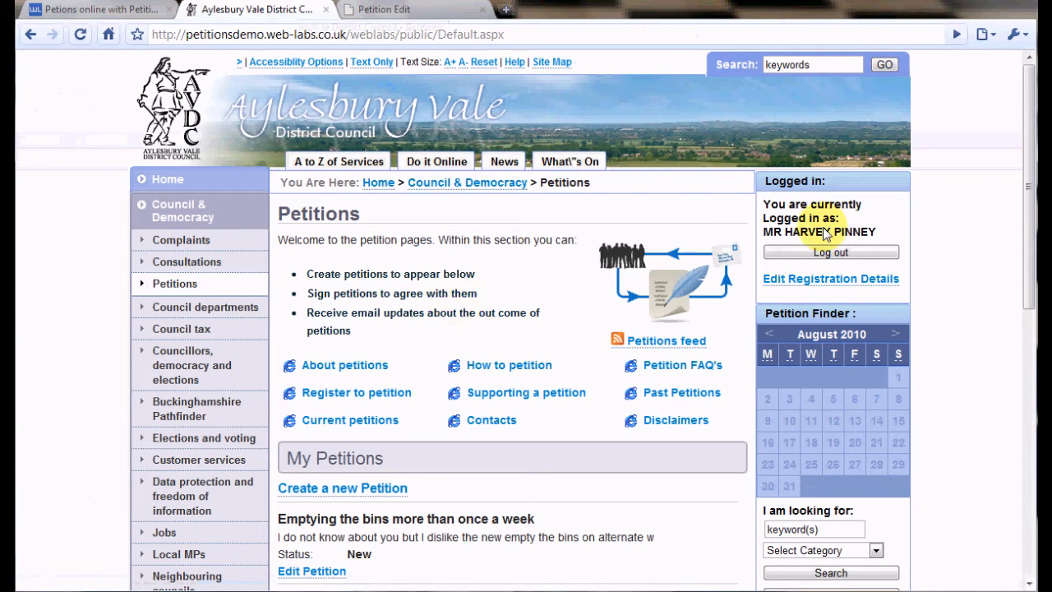
pyautogui.click(821, 279)
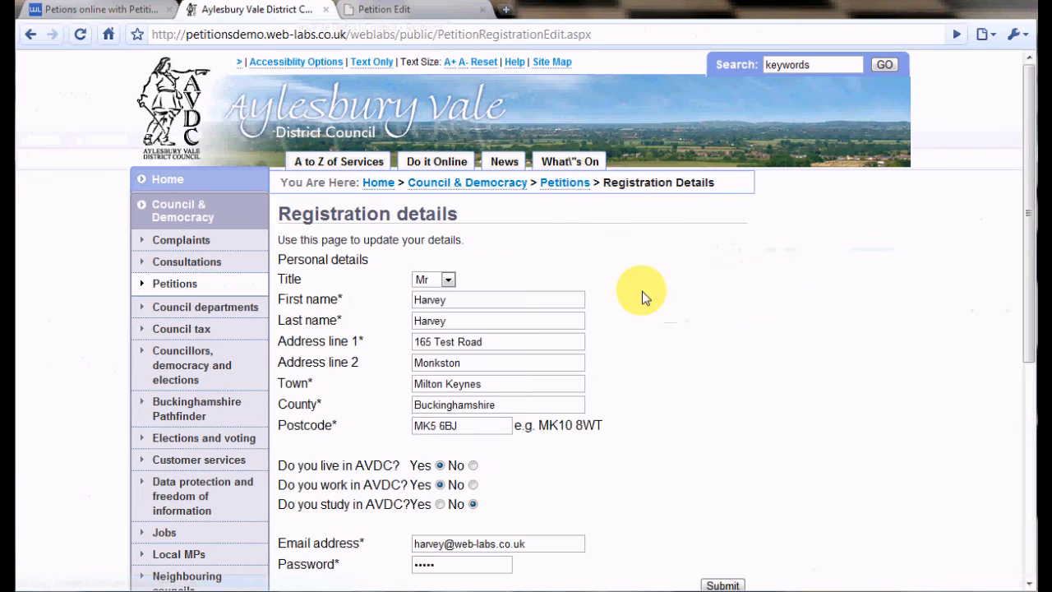
pyautogui.click(31, 34)
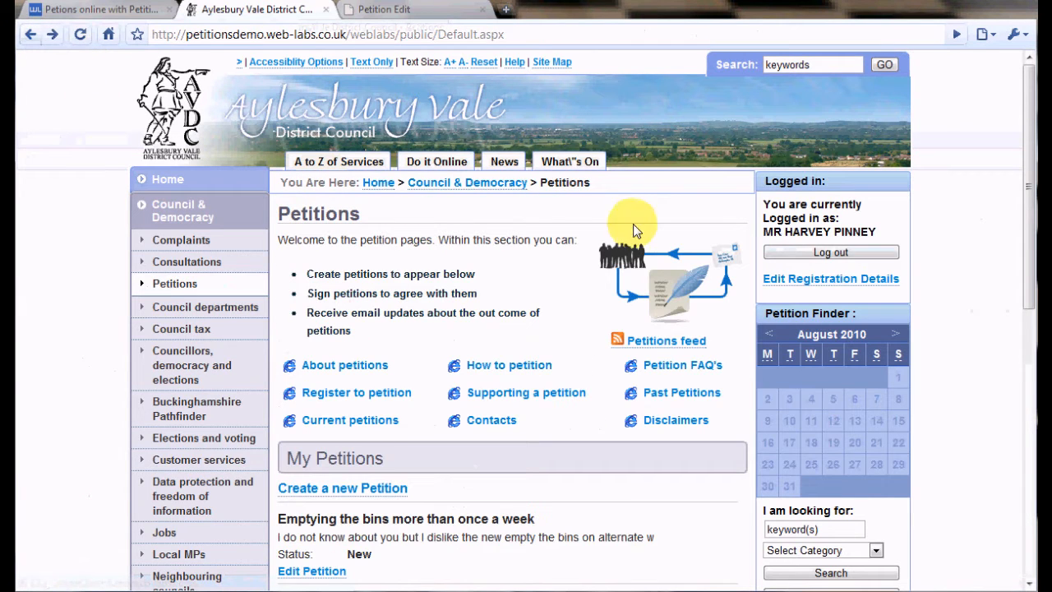
pyautogui.click(799, 257)
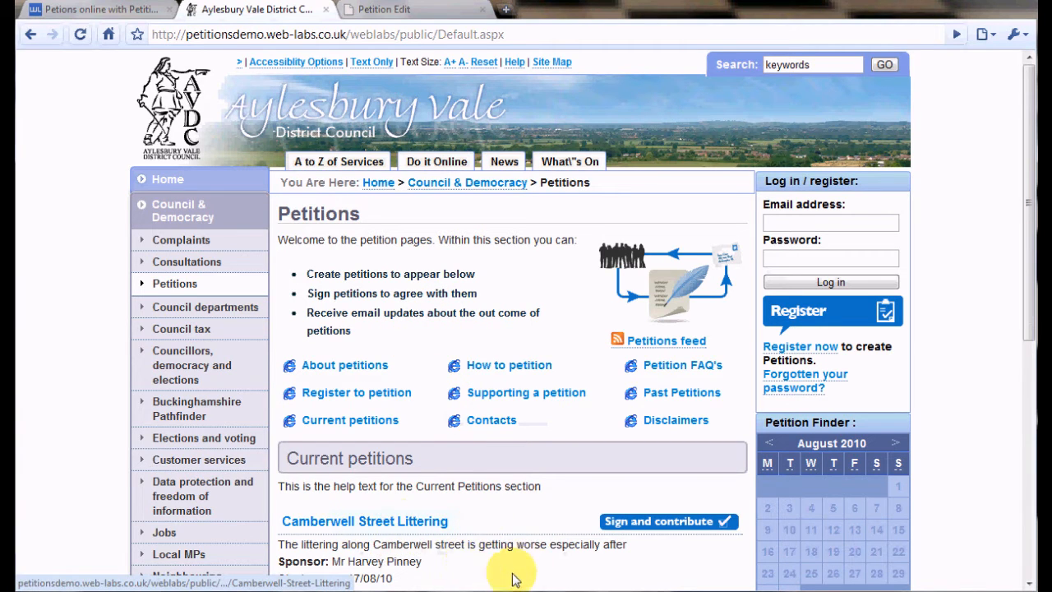
# Open the Camberwell Street Littering petition from the current petitions and view Litter Picture 1 and Litter Picture 2
pyautogui.scroll(-2, 473, 563)
pyautogui.click(406, 356)
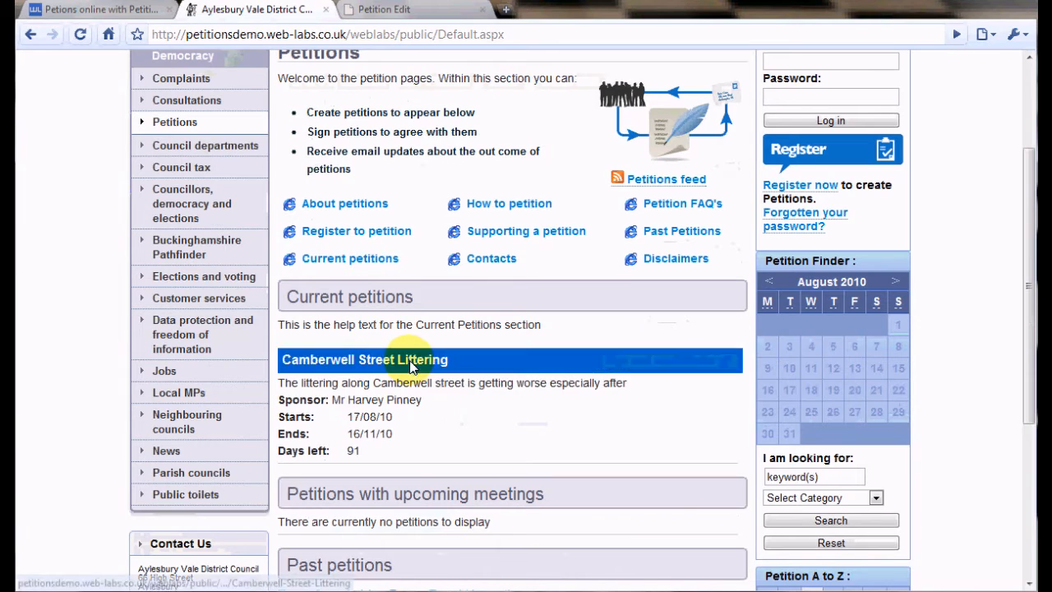
pyautogui.scroll(-3, 497, 419)
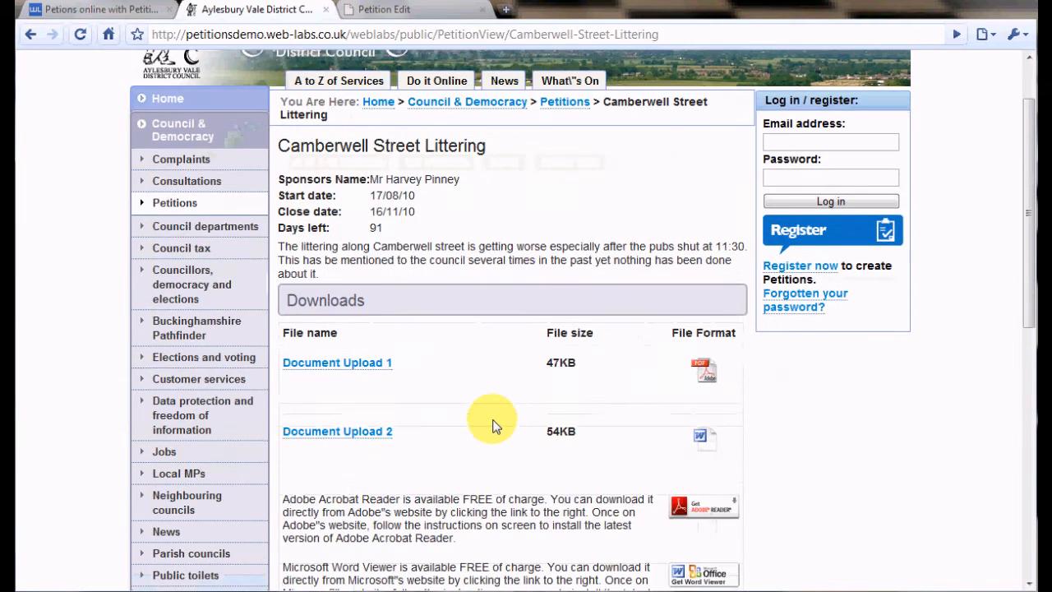
pyautogui.click(302, 486)
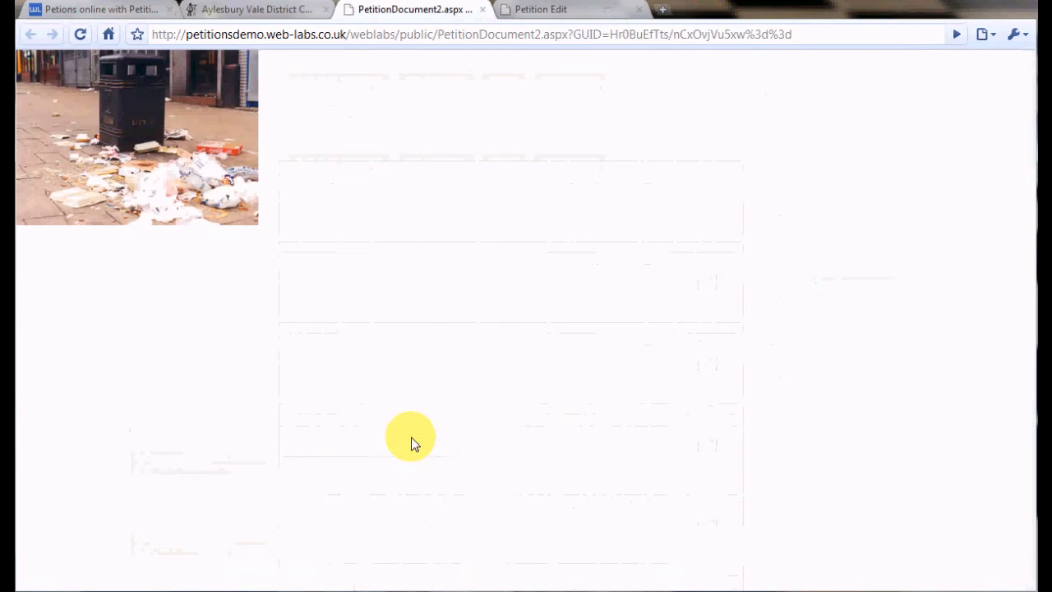
pyautogui.click(483, 9)
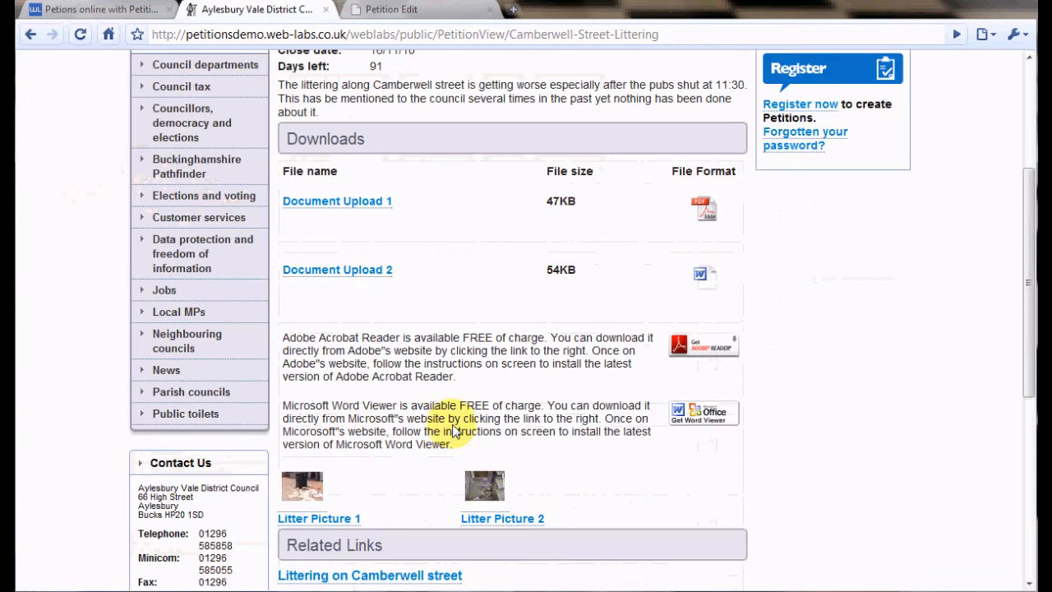
pyautogui.click(487, 493)
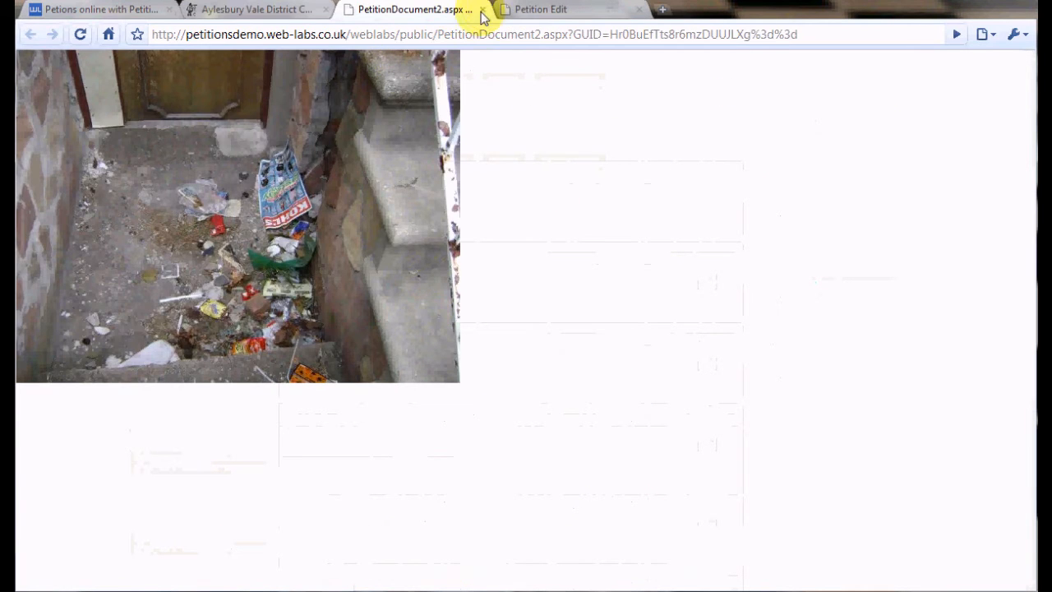
pyautogui.click(453, 9)
# Enter the signer's first name and last name in the petition's signing form
pyautogui.scroll(-3, 523, 380)
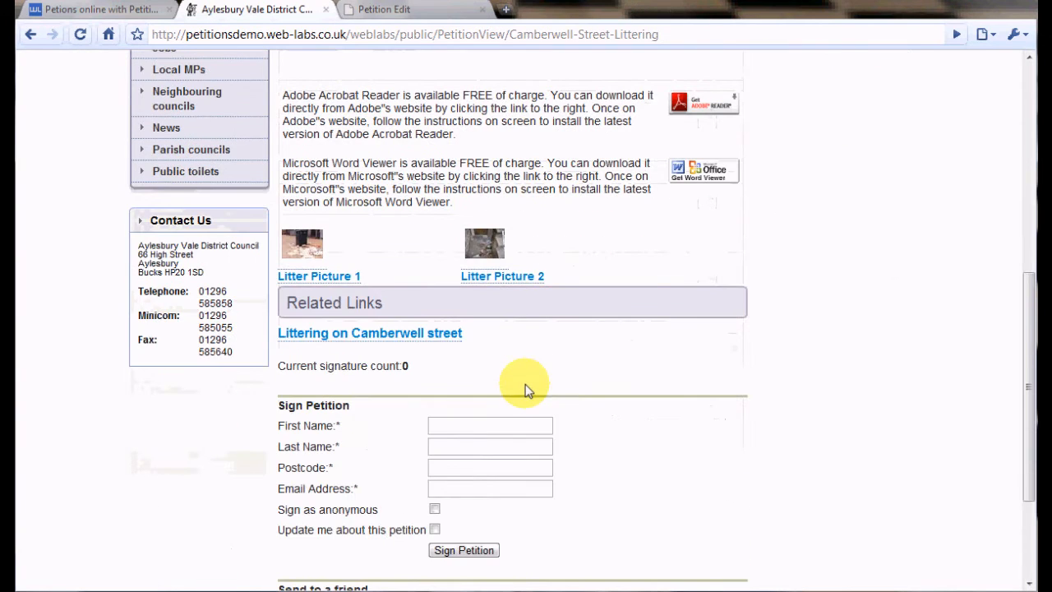
pyautogui.click(471, 428)
pyautogui.write('steve')
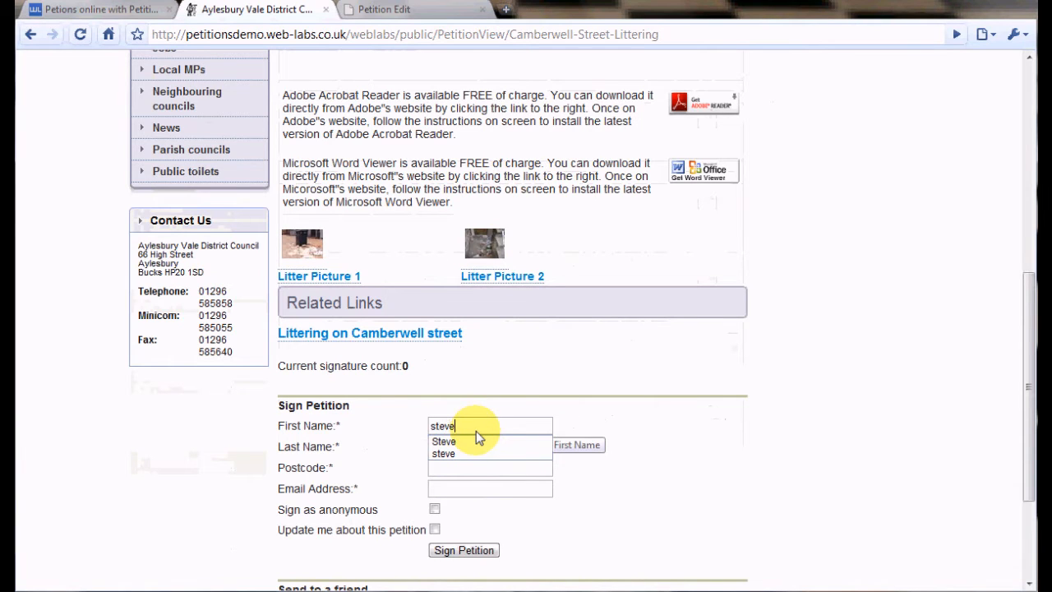
pyautogui.click(412, 451)
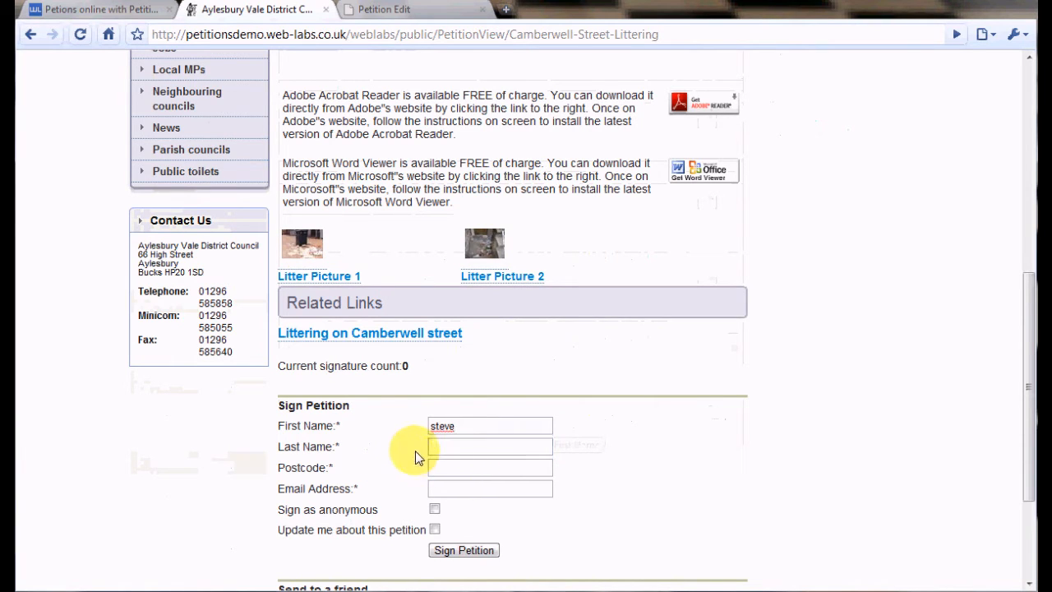
pyautogui.click(472, 446)
pyautogui.write('jio')
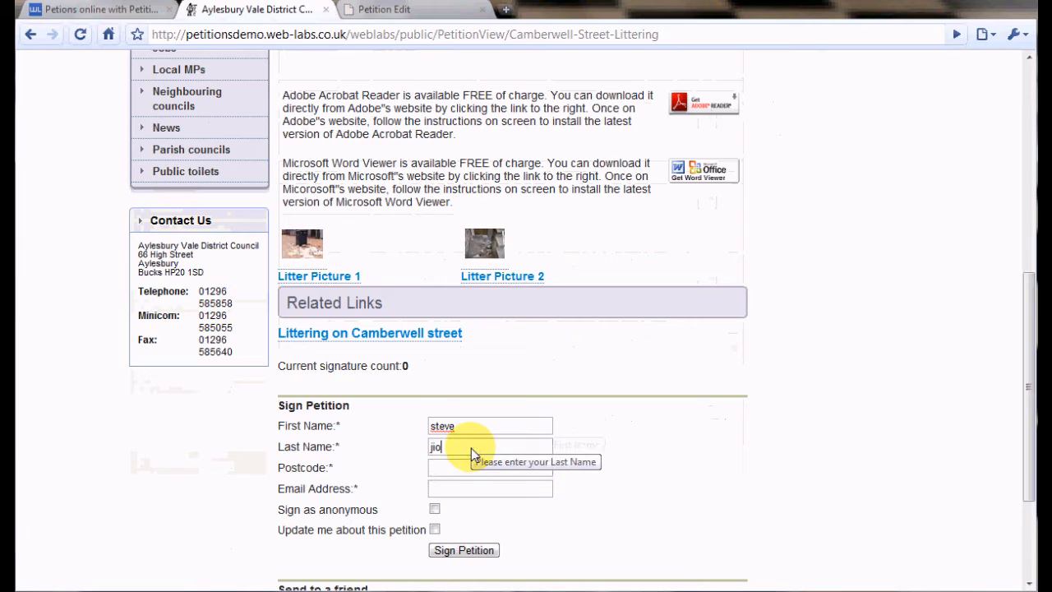
pyautogui.press('BackSpace')
pyautogui.press('BackSpace')
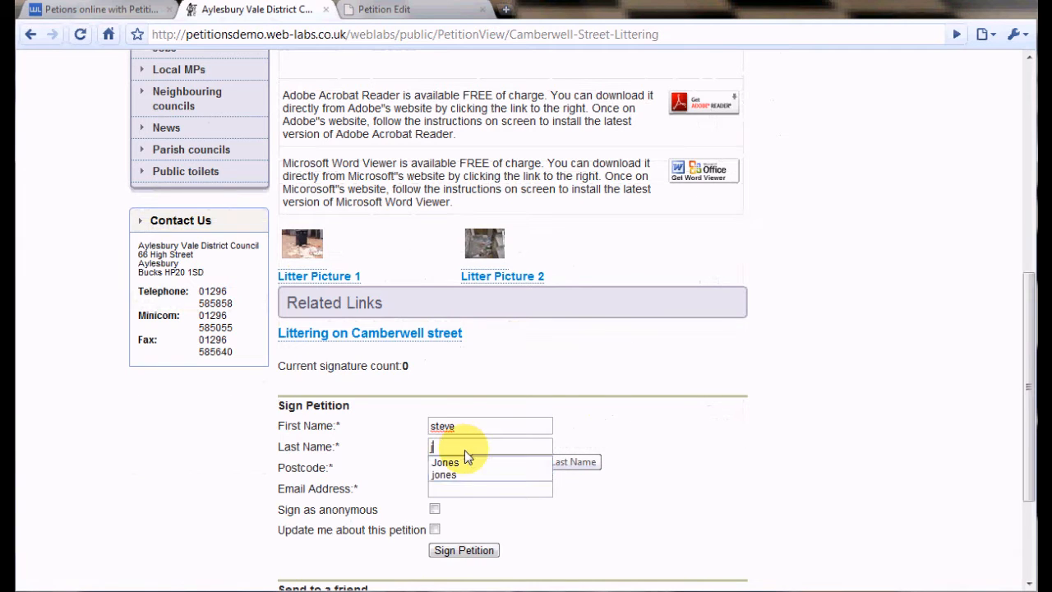
pyautogui.click(458, 462)
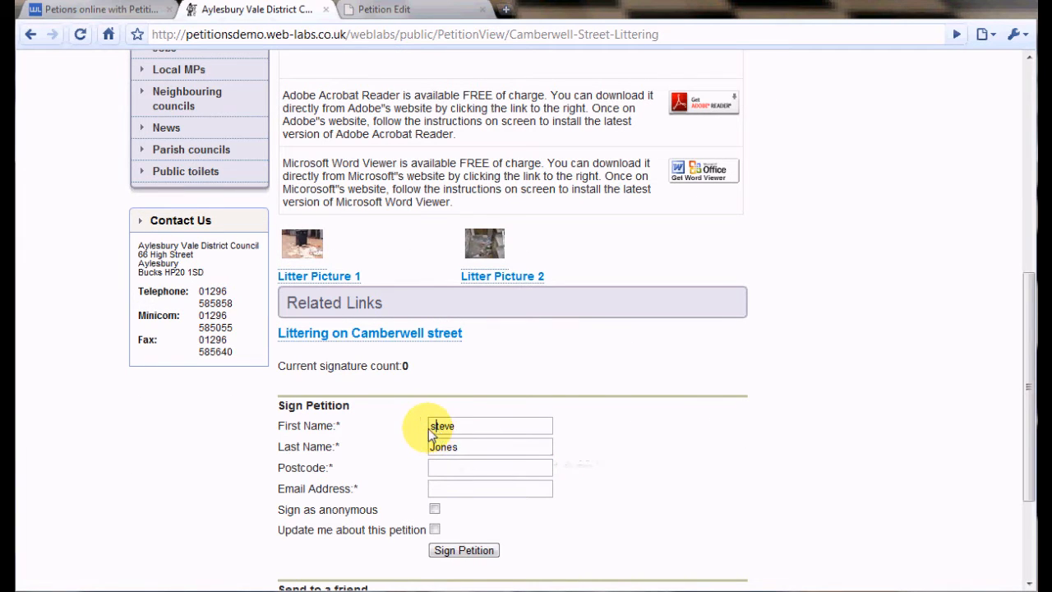
# Add the signer's postcode and email address, and submit the signature with updates about this petition enabled
pyautogui.click(471, 467)
pyautogui.write('l')
pyautogui.press('Down')
pyautogui.press('Return')
pyautogui.click(474, 493)
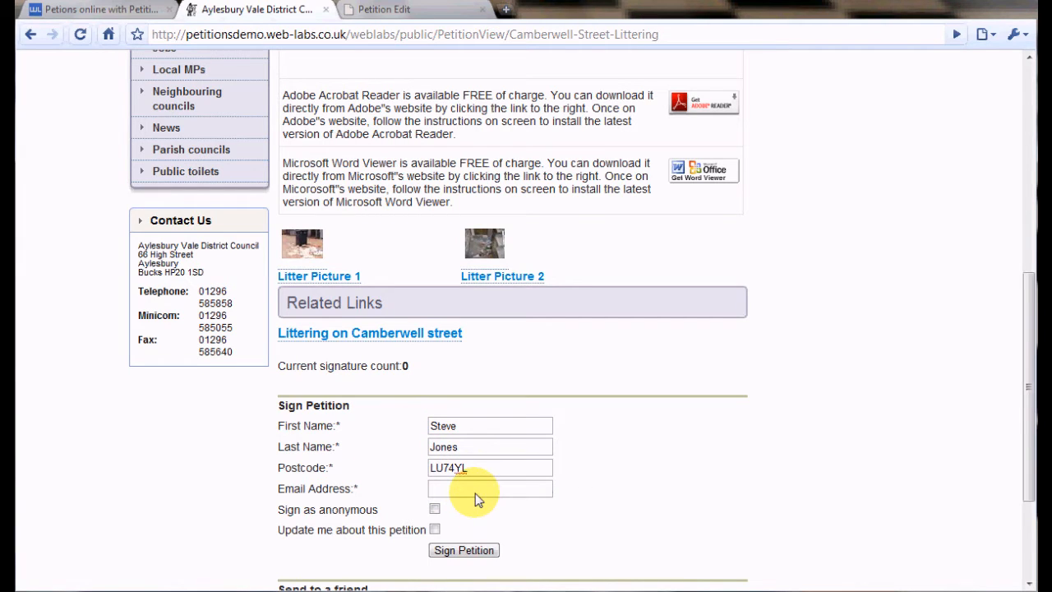
pyautogui.write('st')
pyautogui.press('Down')
pyautogui.press('Return')
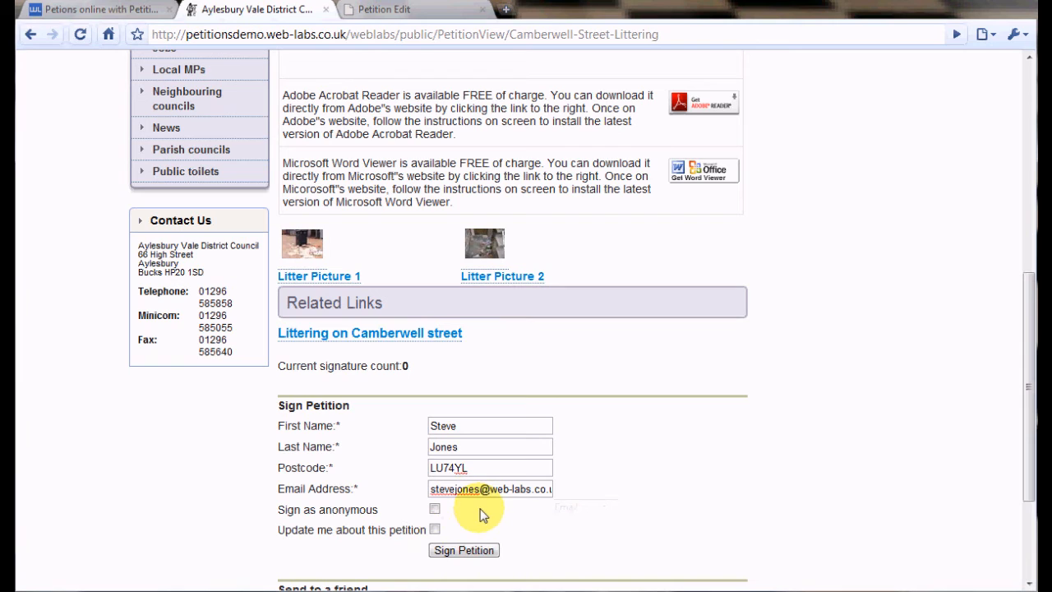
pyautogui.click(434, 530)
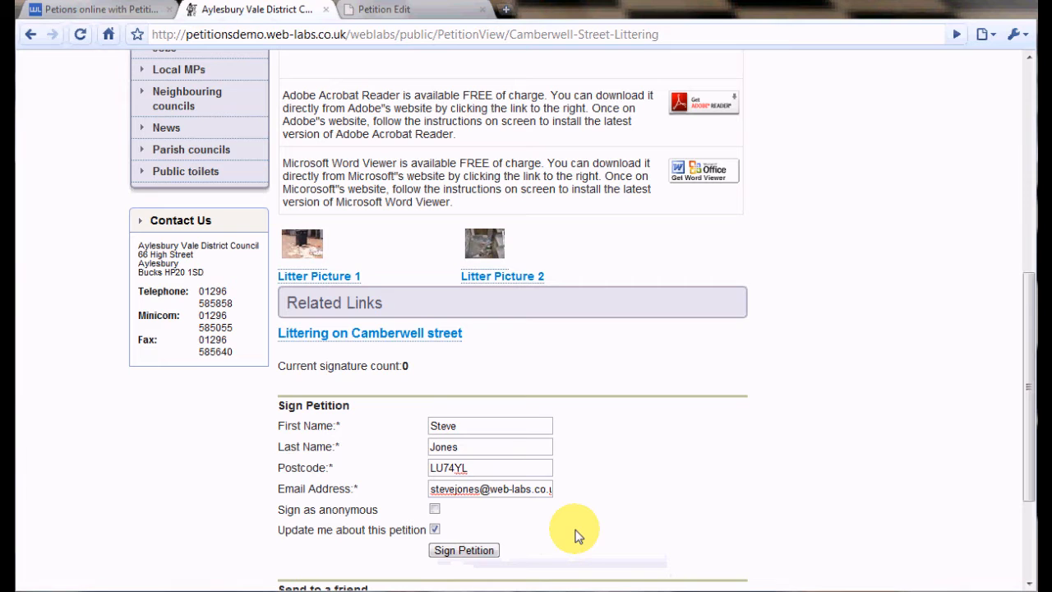
pyautogui.click(474, 554)
# View the petition's list of signatures and return to the petition page
pyautogui.scroll(-2, 503, 443)
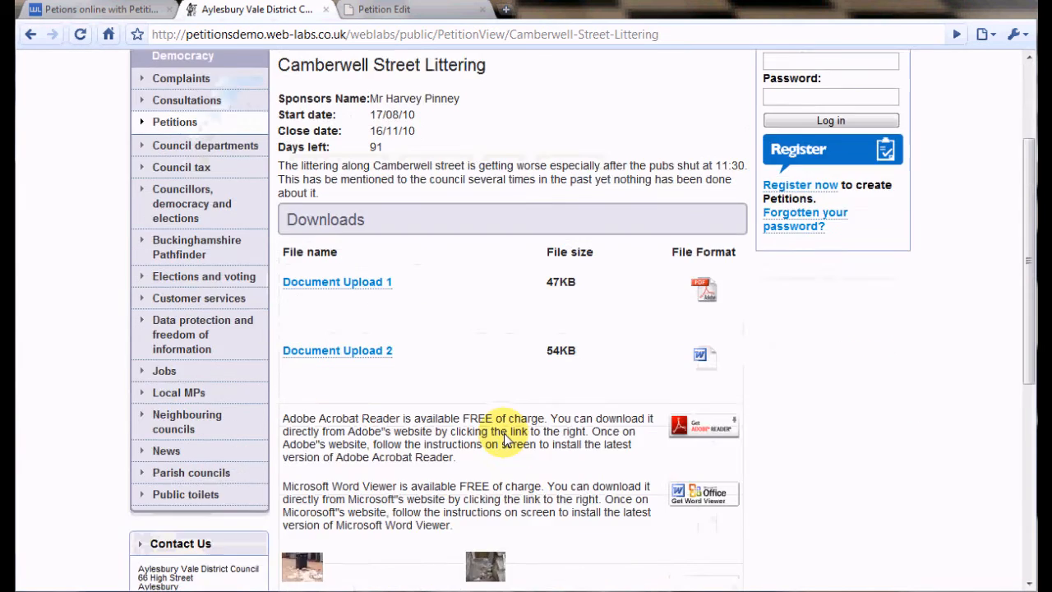
pyautogui.scroll(-5, 503, 440)
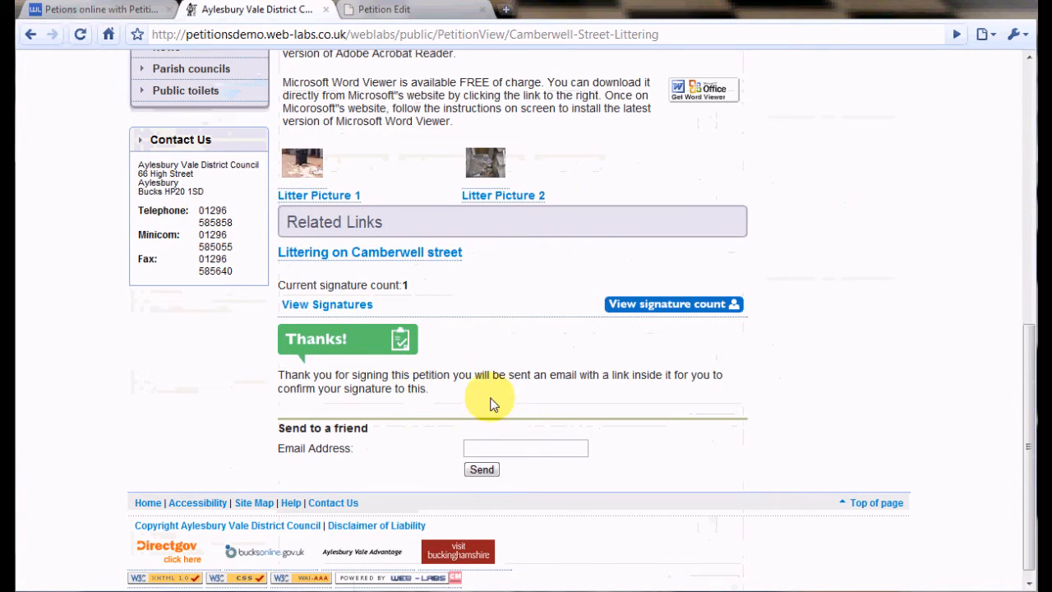
pyautogui.click(353, 306)
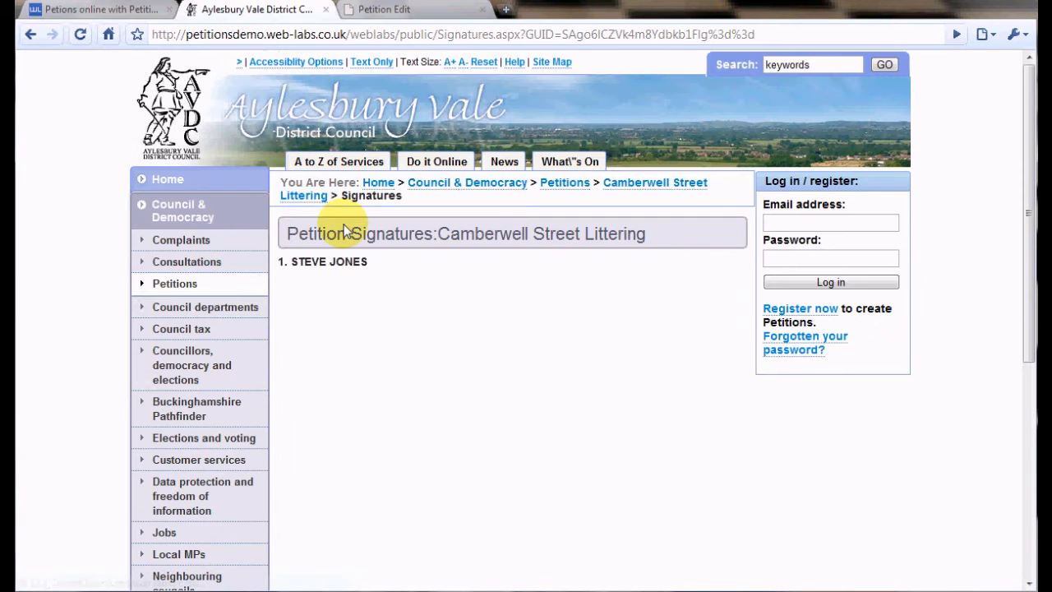
pyautogui.click(30, 35)
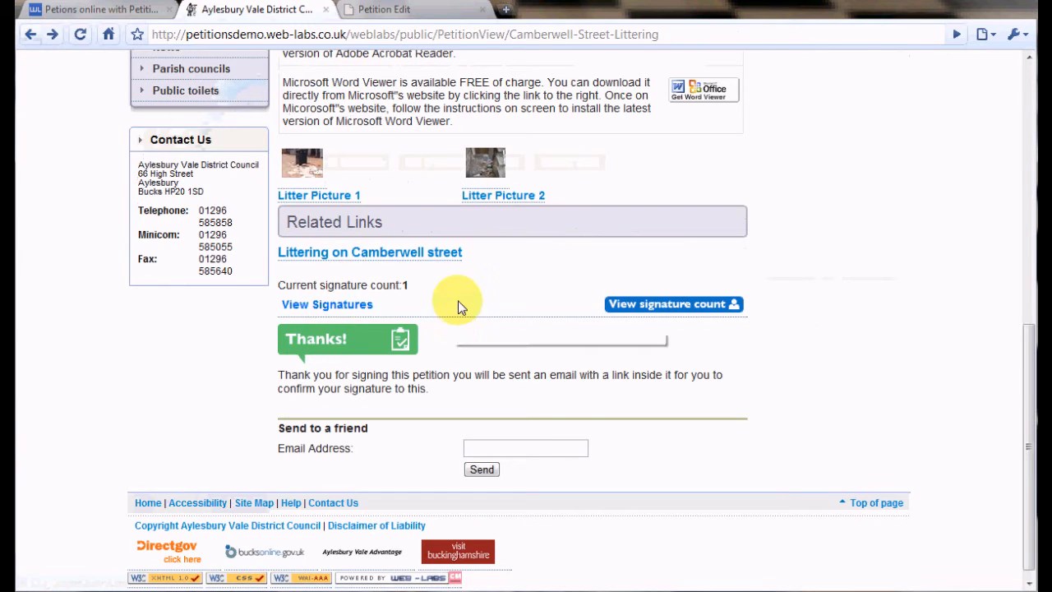
pyautogui.scroll(6, 501, 316)
pyautogui.scroll(2, 410, 268)
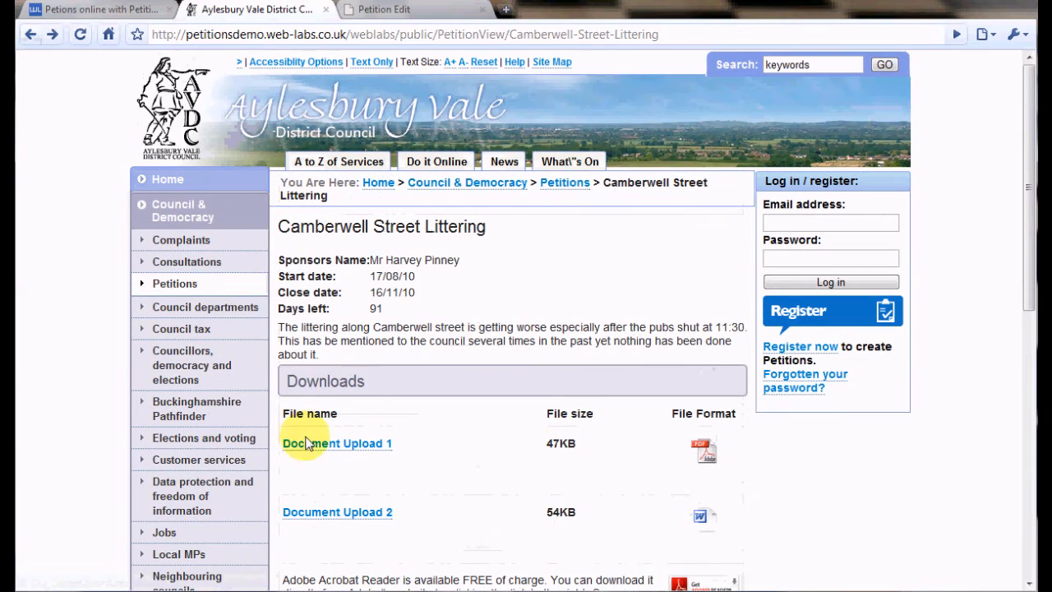
# Reopen Camberwell Street Littering from the Petitions page and enter a second signer's first name and last name
pyautogui.click(567, 189)
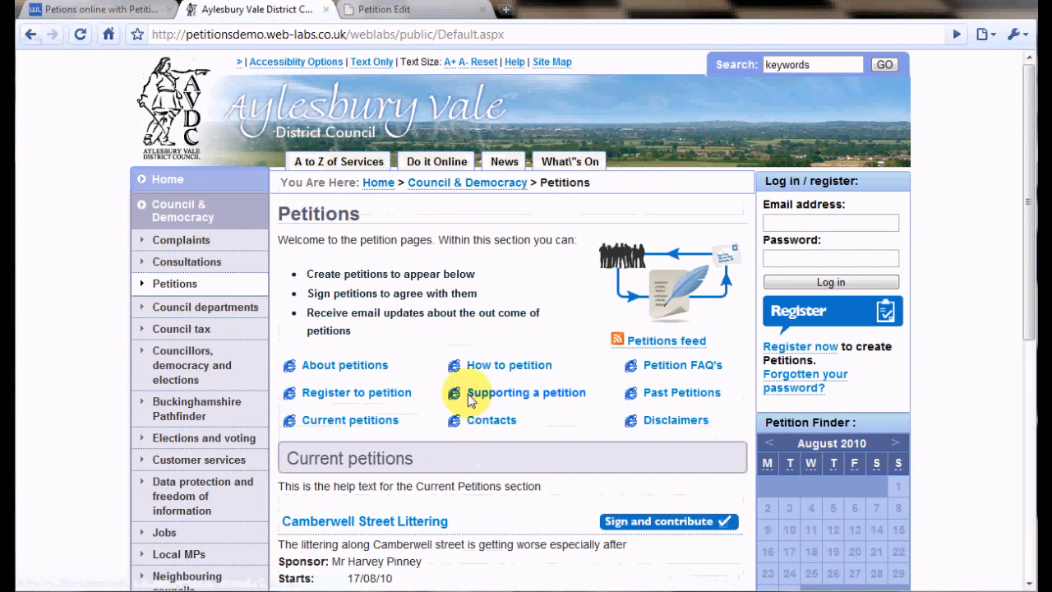
pyautogui.click(406, 523)
pyautogui.scroll(-13, 418, 517)
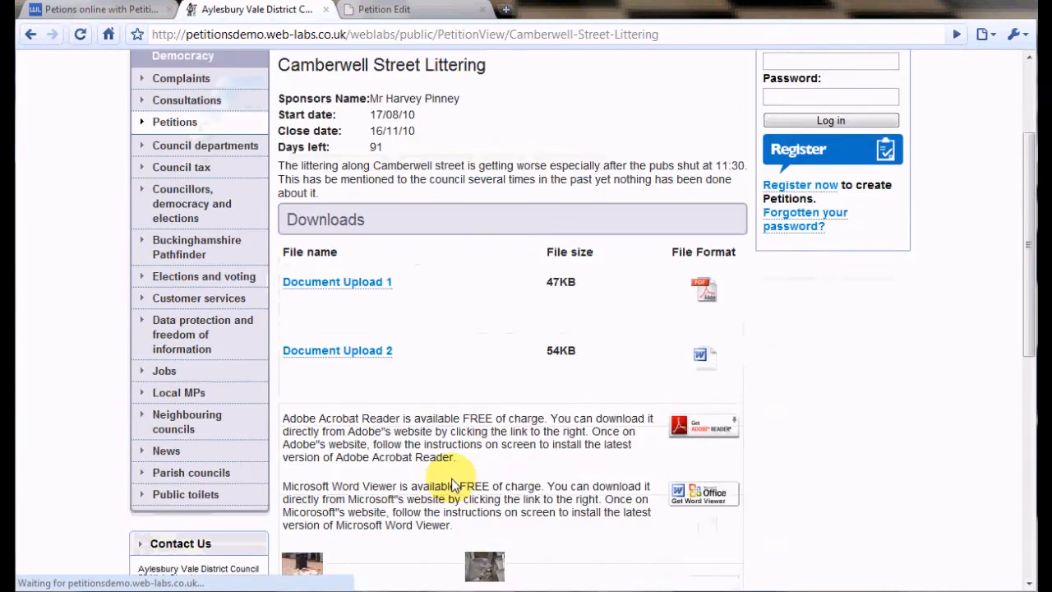
pyautogui.click(448, 372)
pyautogui.write('A')
pyautogui.click(450, 386)
pyautogui.click(450, 396)
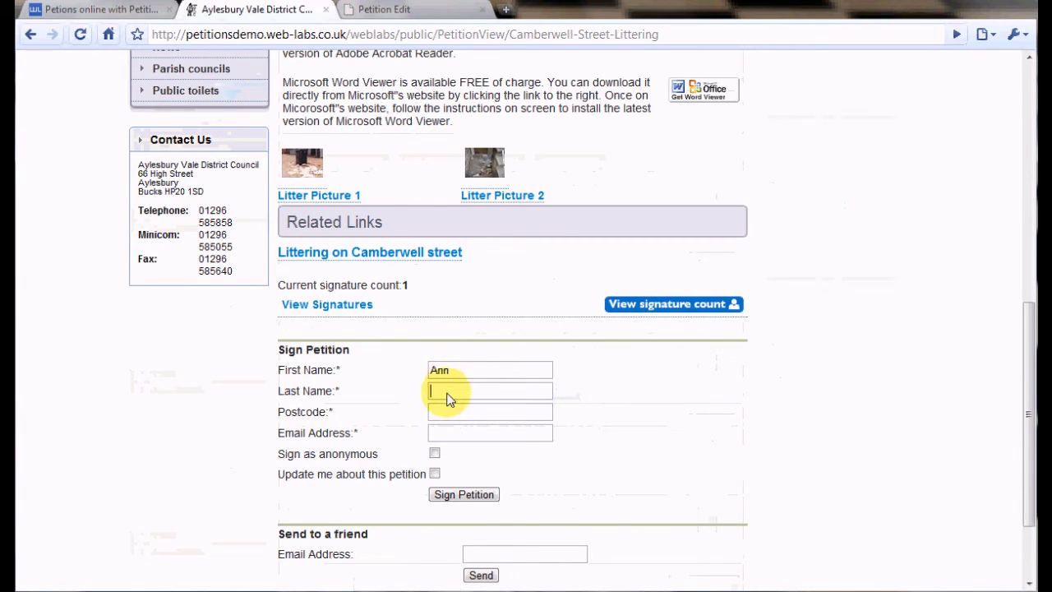
pyautogui.write('J')
pyautogui.click(444, 405)
# Enter the second signer's postcode and email address and set the signature as anonymous
pyautogui.click(446, 418)
pyautogui.write('L')
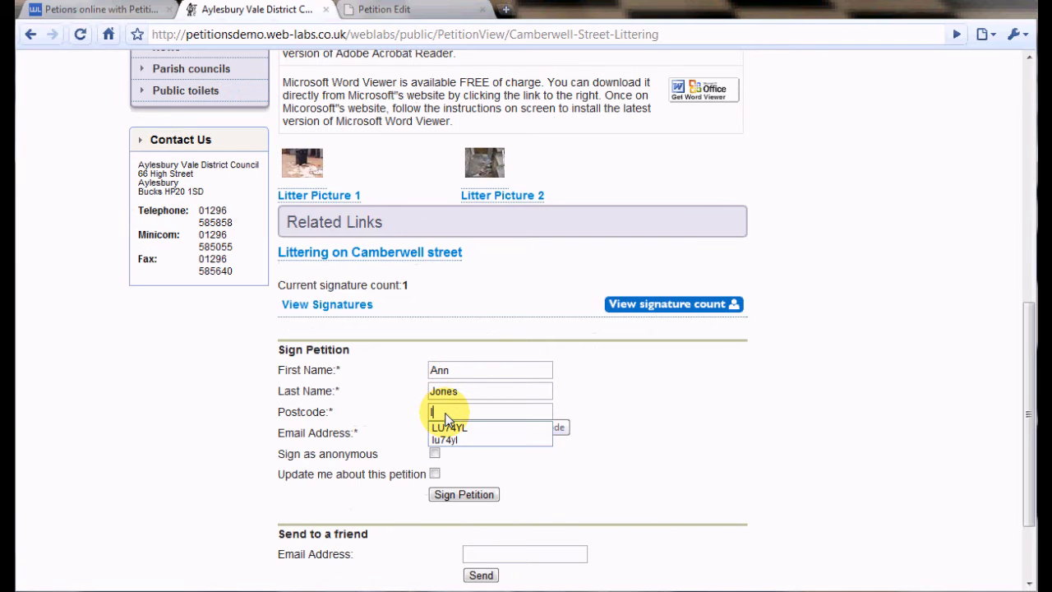
pyautogui.click(446, 422)
pyautogui.click(448, 436)
pyautogui.write('a')
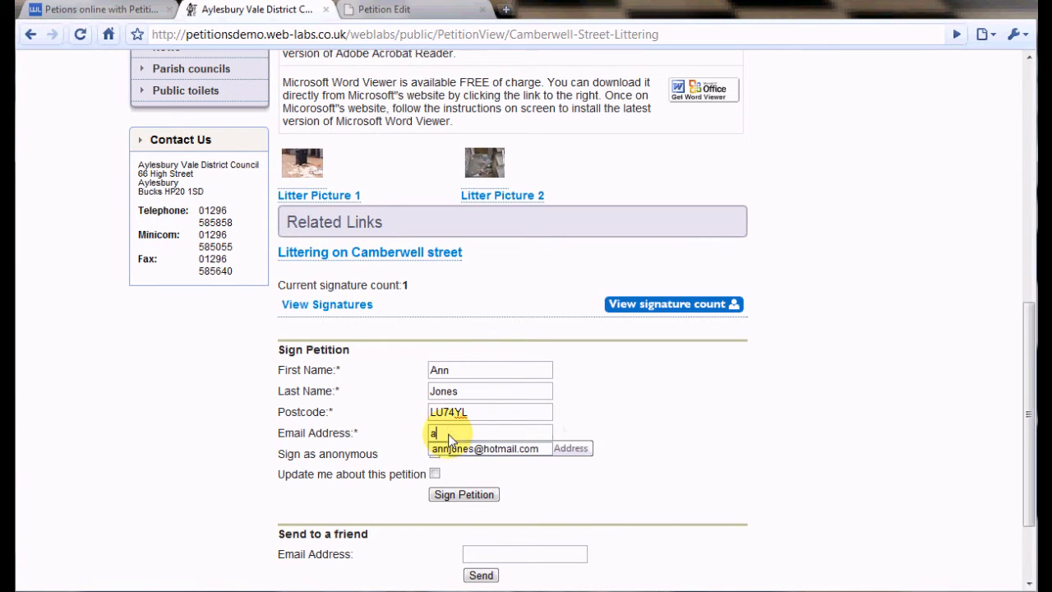
pyautogui.click(448, 447)
pyautogui.click(434, 453)
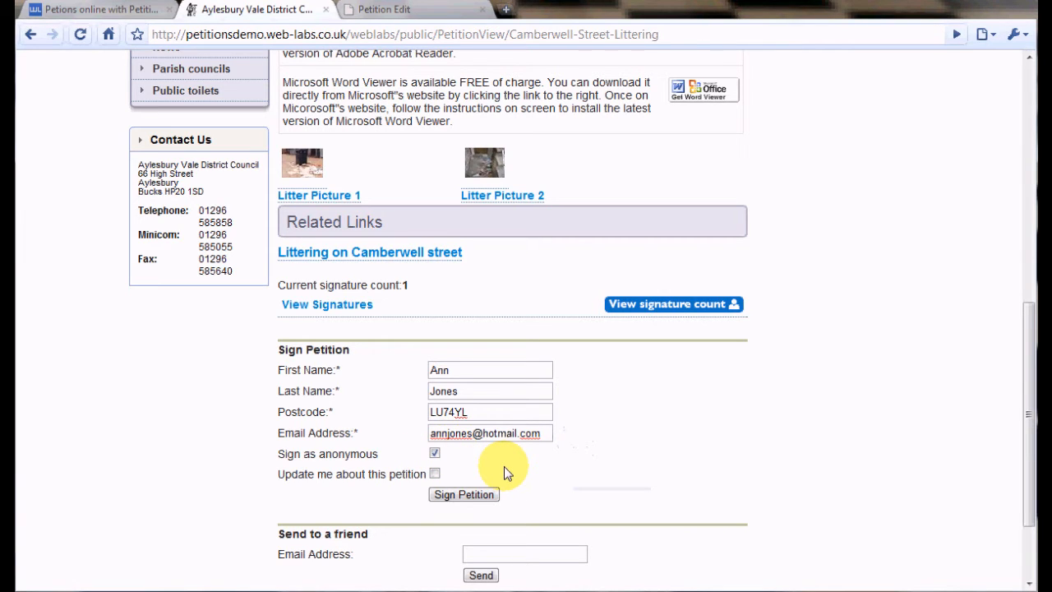
# Submit the second, anonymous signature for Camberwell Street Littering and view the petition's list of signatures
pyautogui.click(474, 496)
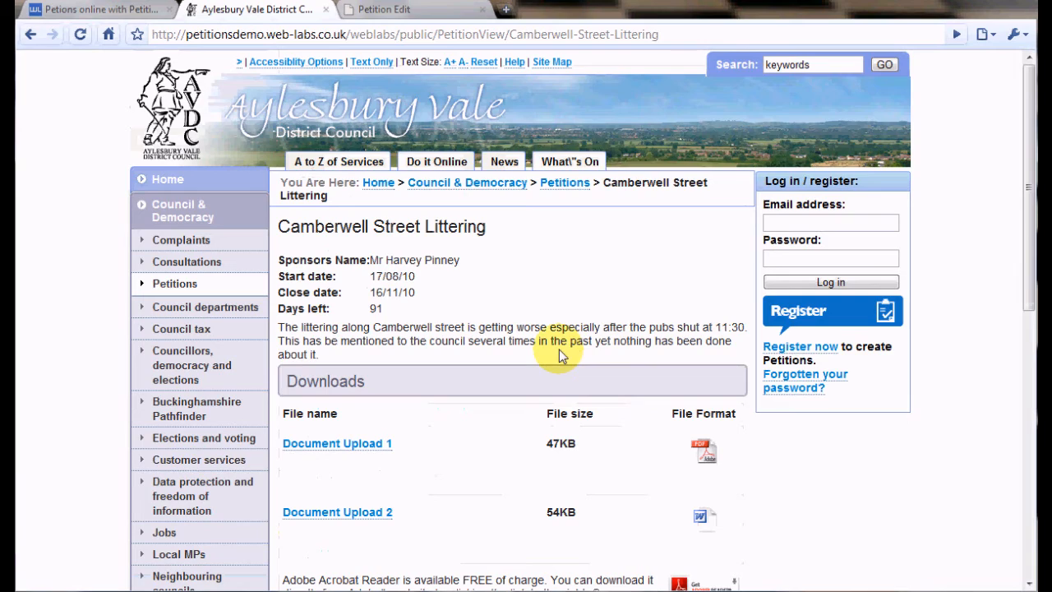
pyautogui.scroll(-3, 543, 364)
pyautogui.scroll(4, 540, 376)
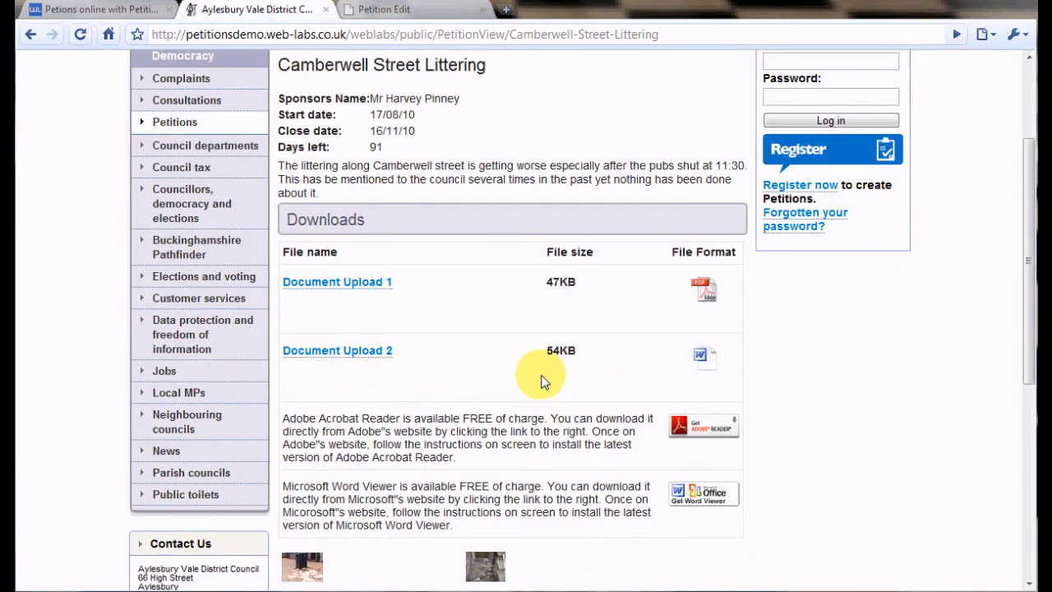
pyautogui.scroll(-7, 540, 377)
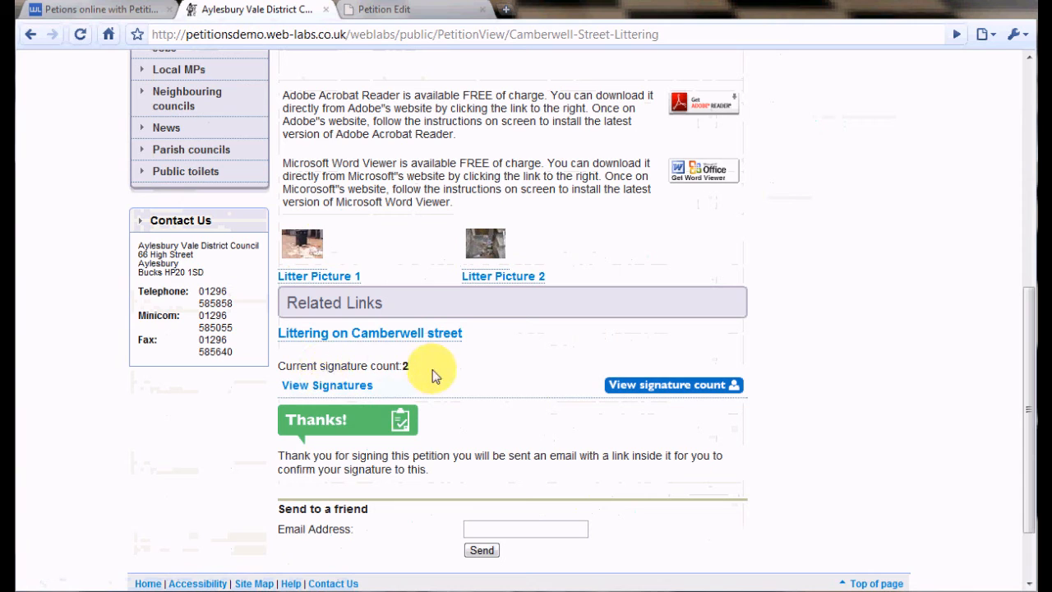
pyautogui.click(327, 385)
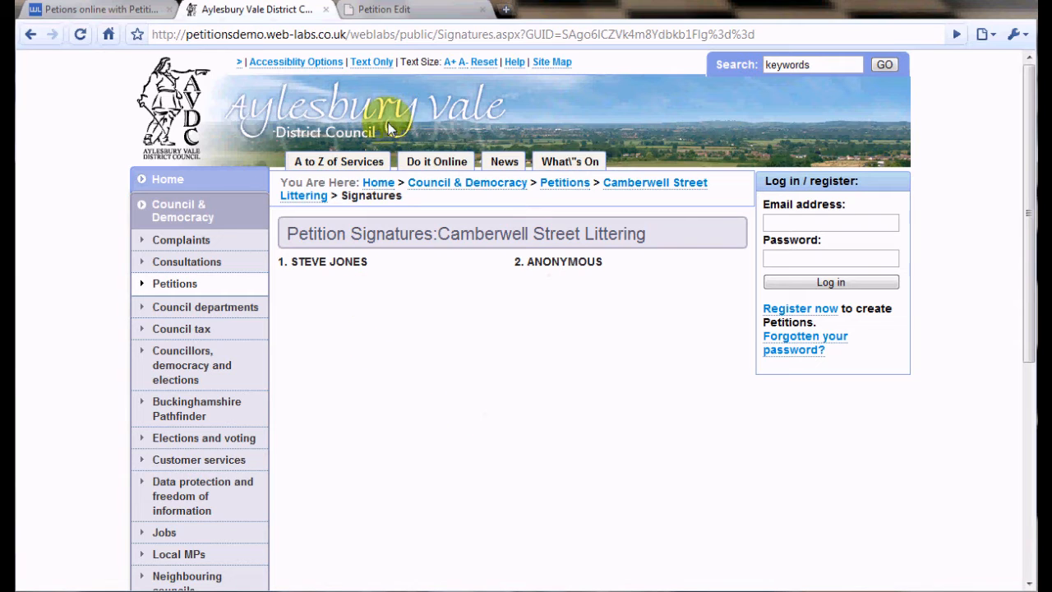
# Switch to the administration site, reopen Camberwell Street Littering for editing from the home page's open petitions, and close the petition
pyautogui.click(403, 11)
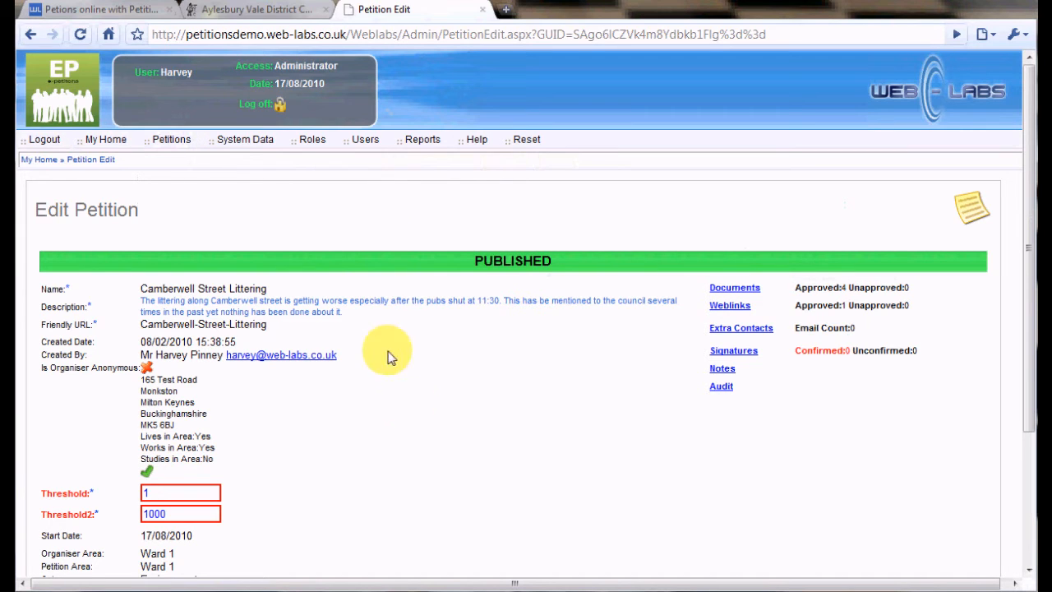
pyautogui.click(105, 139)
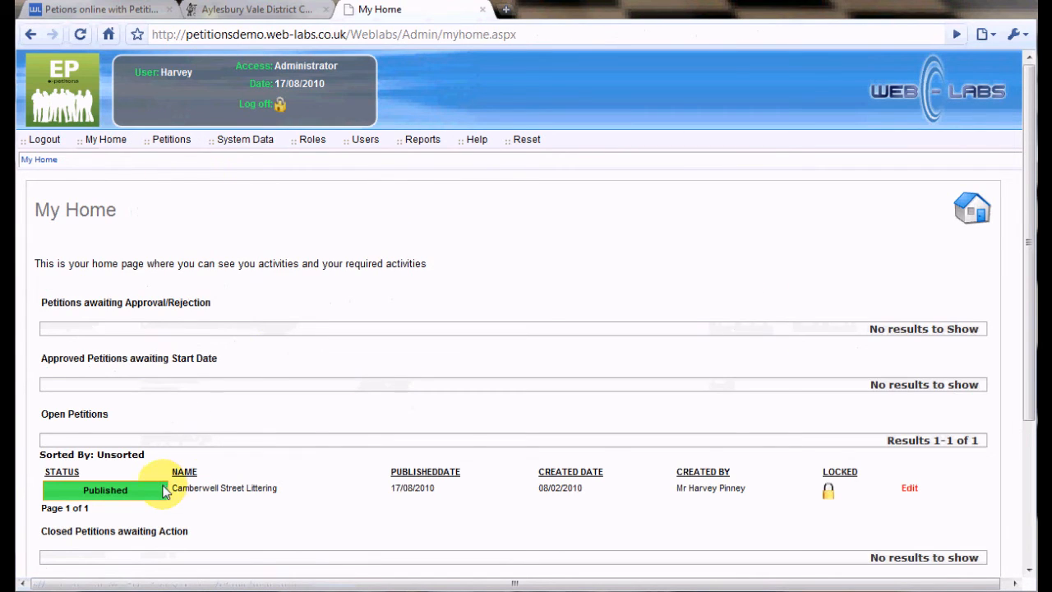
pyautogui.click(916, 487)
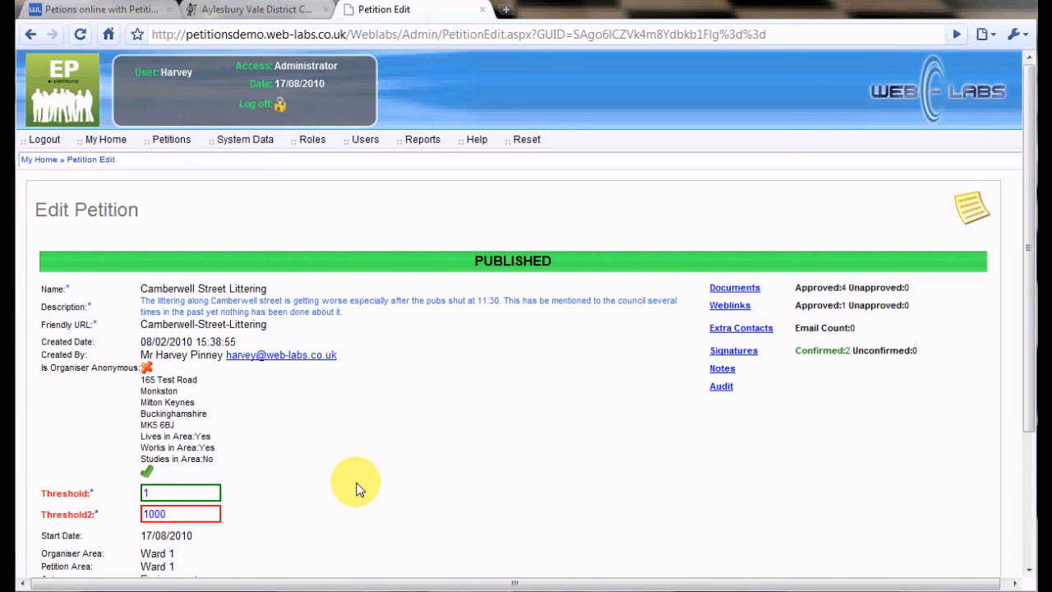
pyautogui.scroll(-3, 362, 489)
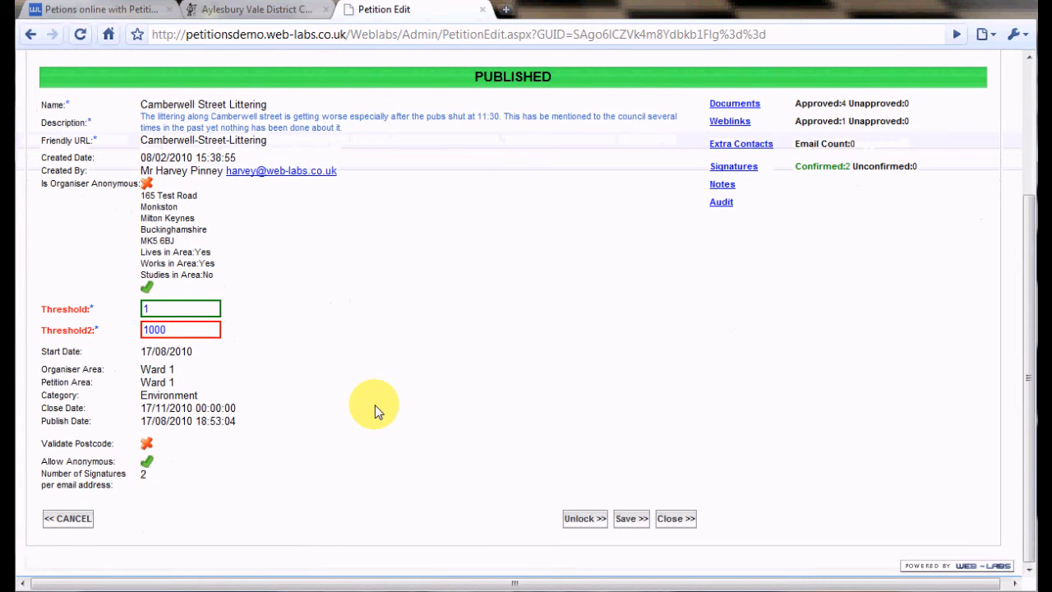
pyautogui.click(676, 520)
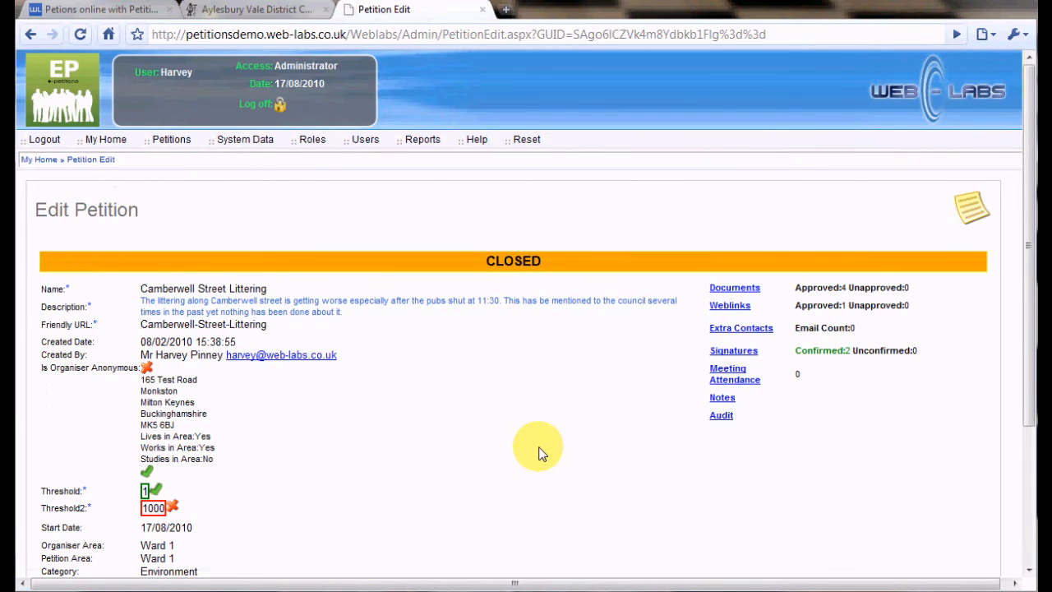
# Review the available actions for the closed petition and set its action to Take action requested
pyautogui.scroll(-3, 538, 451)
pyautogui.click(306, 426)
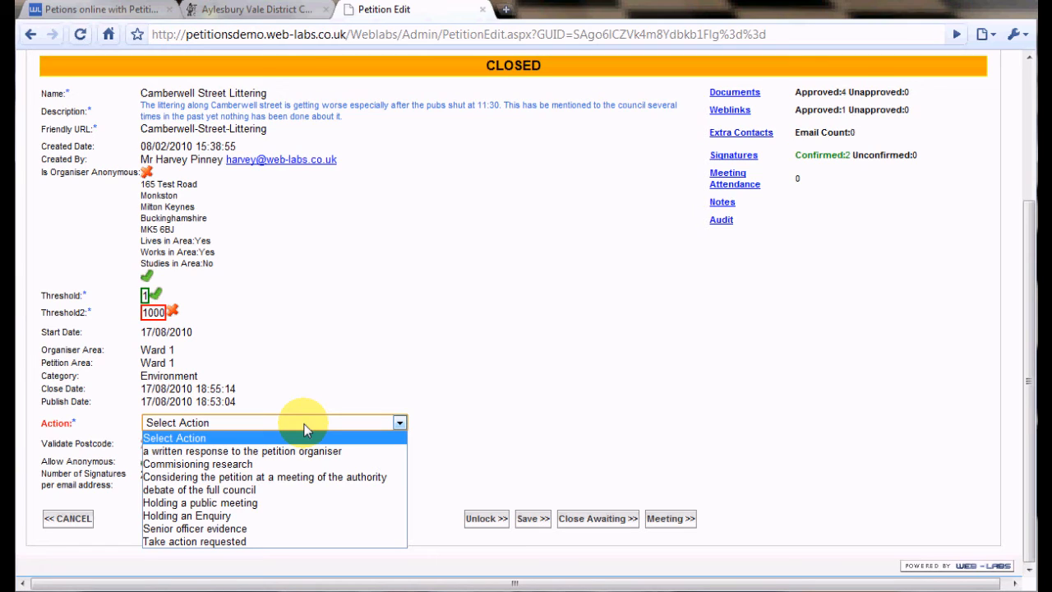
pyautogui.click(423, 321)
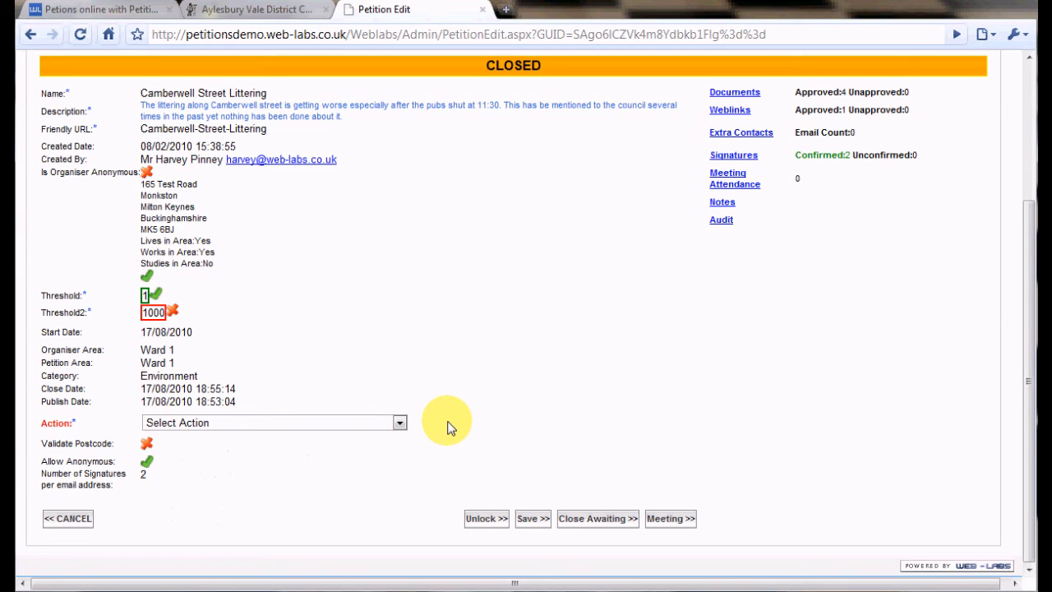
pyautogui.click(354, 422)
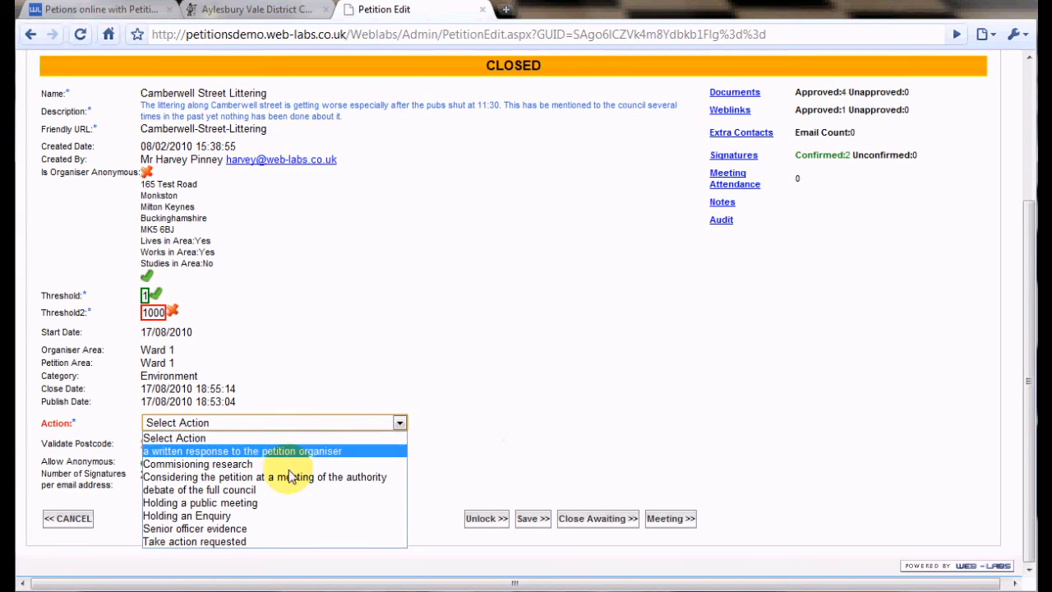
pyautogui.click(243, 542)
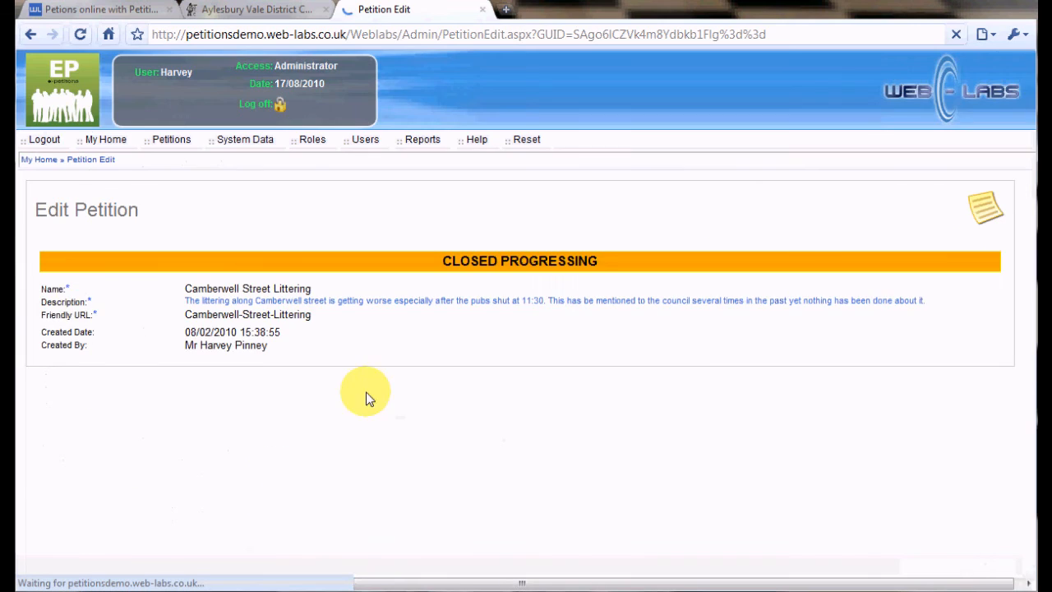
# Enter "Bins cleaned" as the petition's progress/resolution text and finalise the petition
pyautogui.scroll(-4, 354, 468)
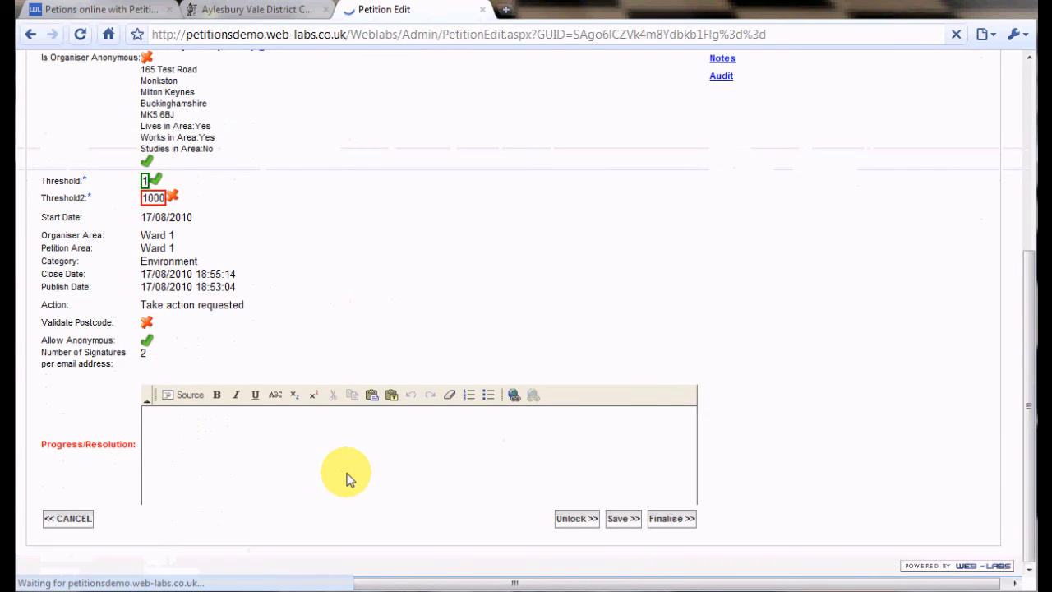
pyautogui.click(346, 479)
pyautogui.write('Bin')
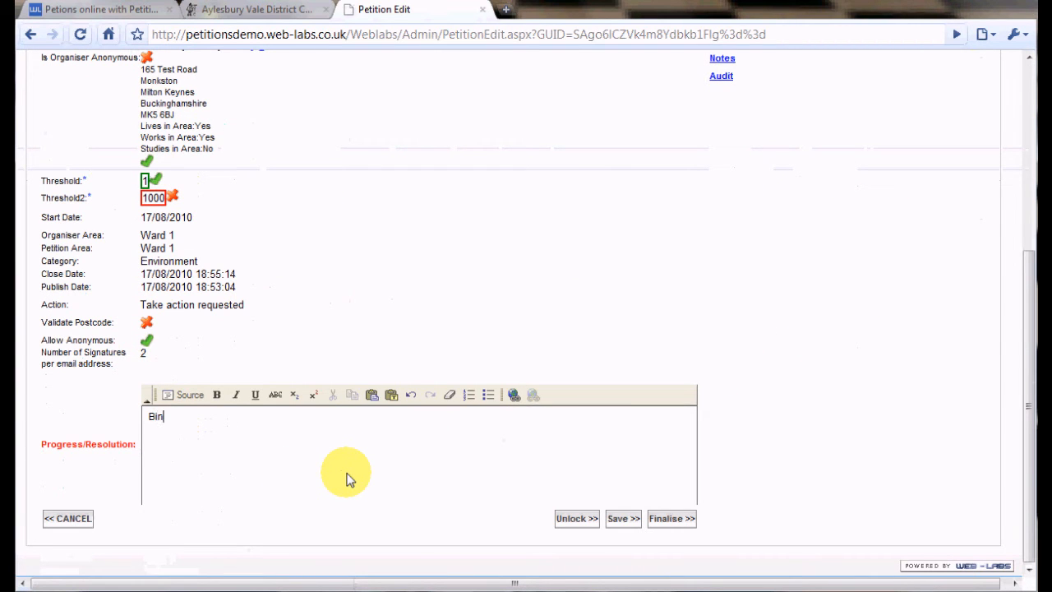
pyautogui.write('s cle')
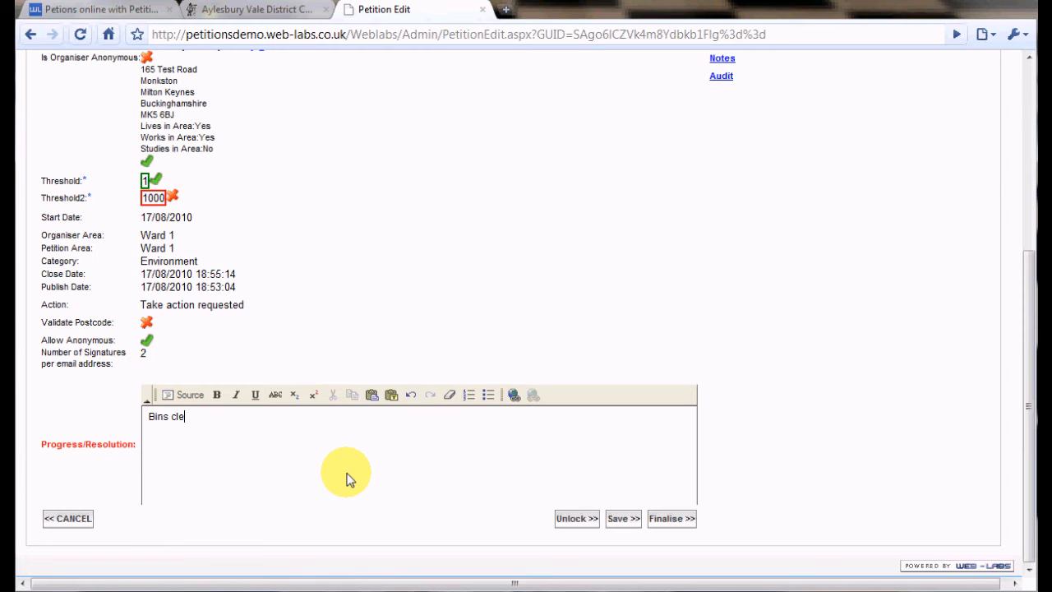
pyautogui.write('aned')
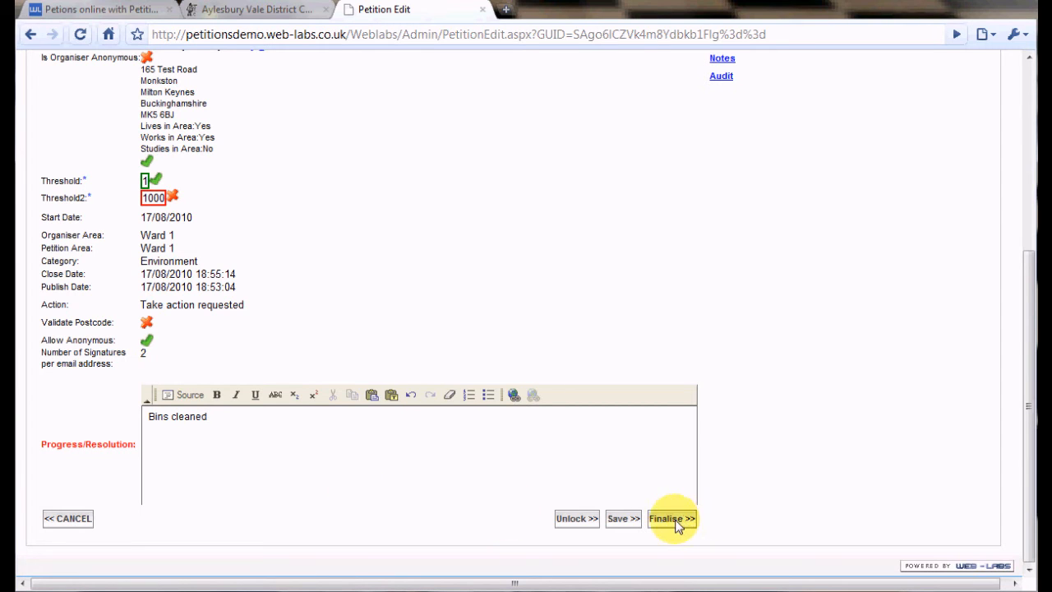
pyautogui.click(679, 519)
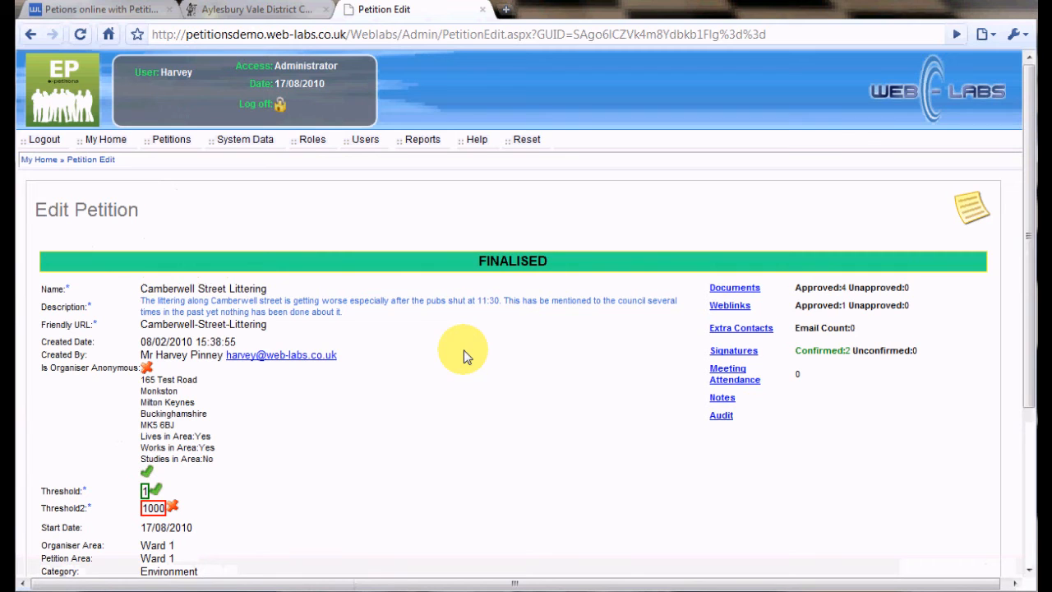
# Switch to the public site and examine the finalised Camberwell Street Littering page, including its resolution, downloads and signature count
pyautogui.click(265, 12)
pyautogui.click(652, 187)
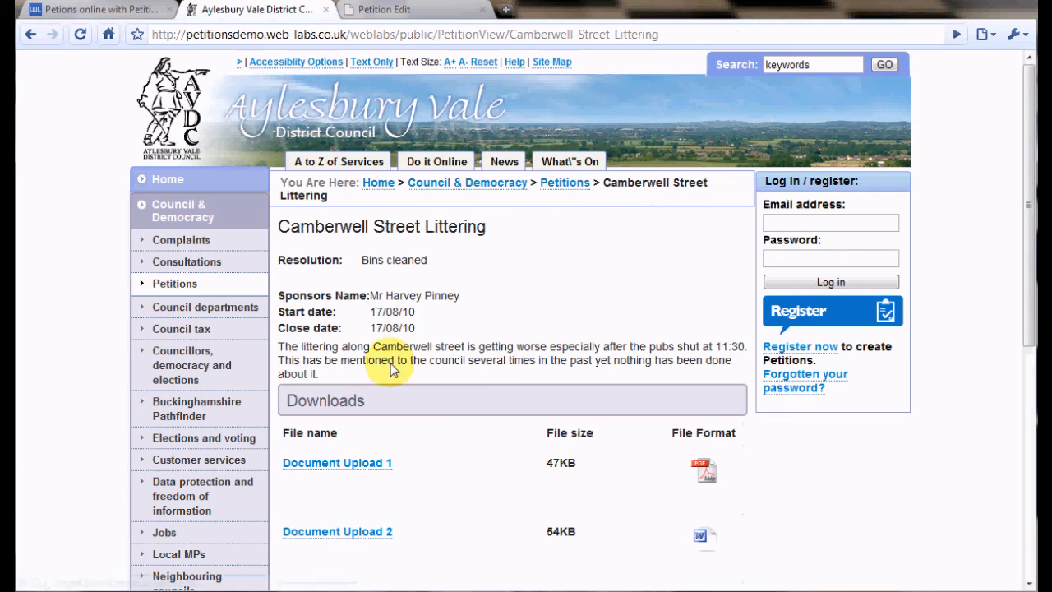
pyautogui.scroll(-4, 462, 390)
pyautogui.scroll(1, 463, 394)
pyautogui.scroll(-3, 463, 394)
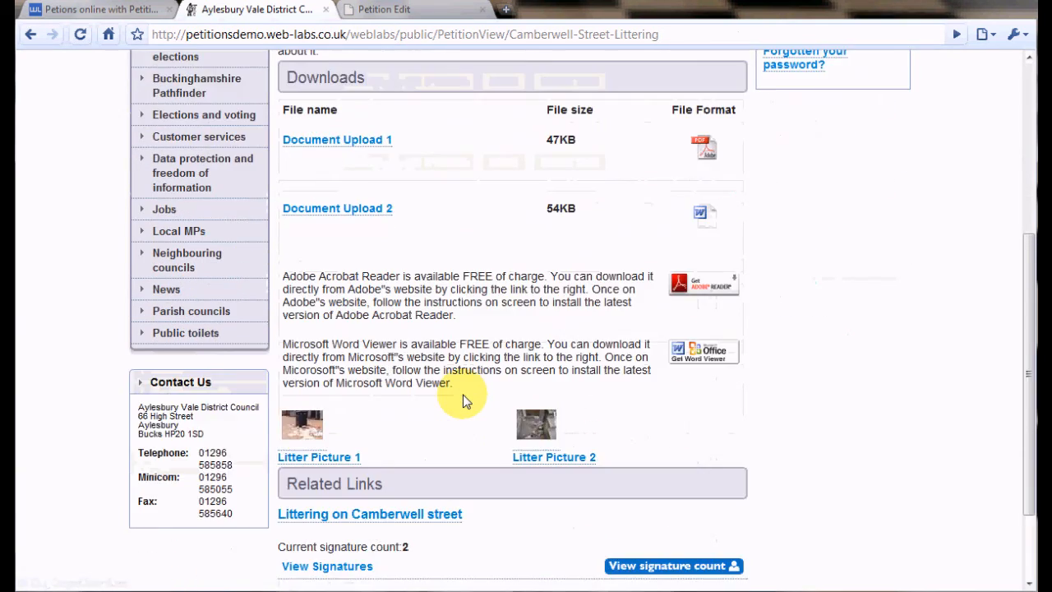
pyautogui.click(462, 400)
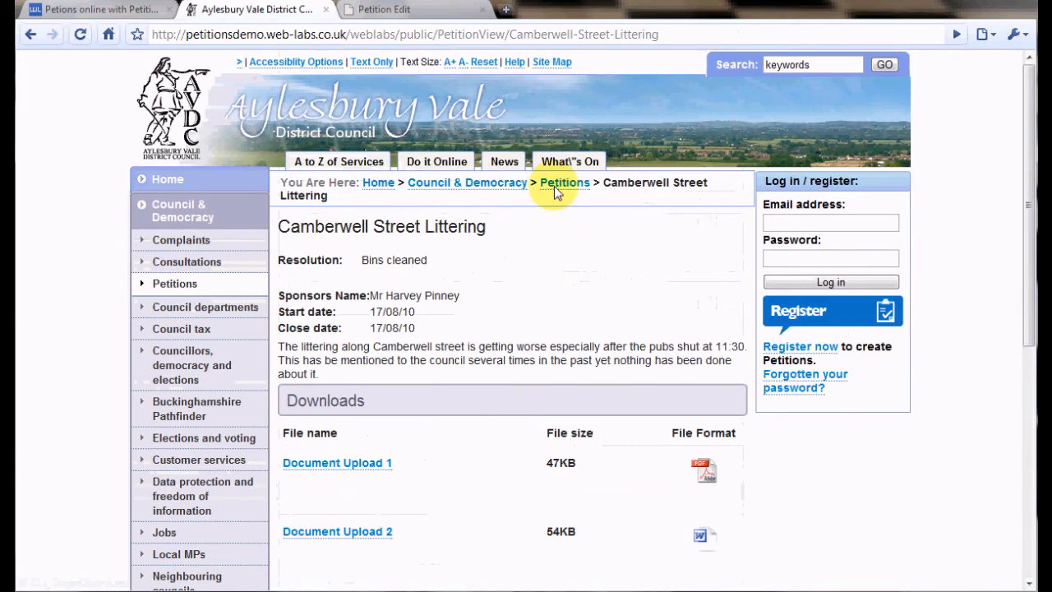
# Return to the public Petitions page and check the Camberwell Street Littering entry under Past petitions
pyautogui.click(550, 196)
pyautogui.scroll(-4, 506, 385)
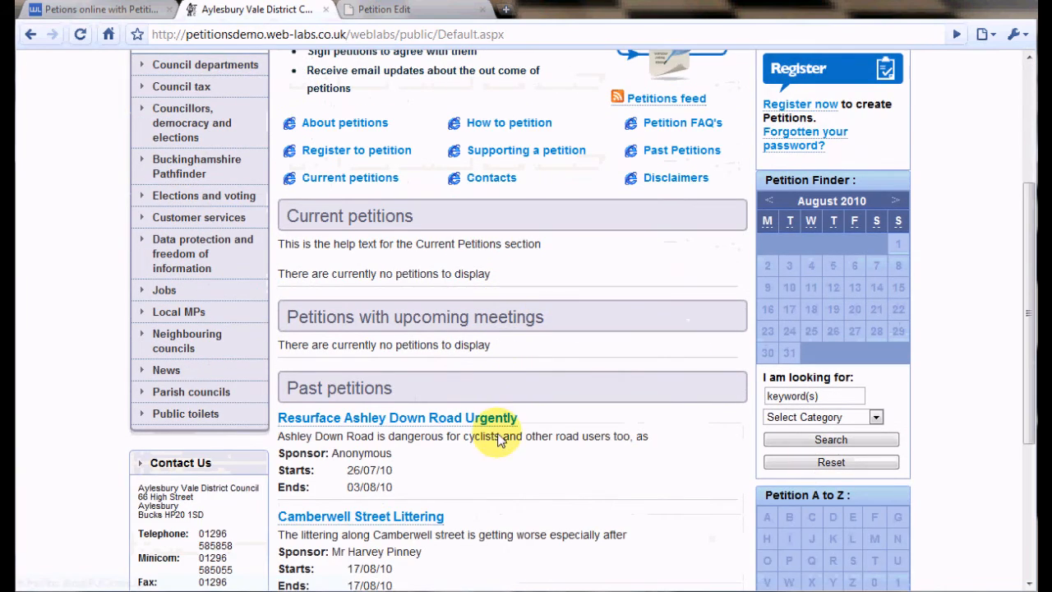
pyautogui.scroll(-1, 510, 472)
pyautogui.scroll(-2, 535, 453)
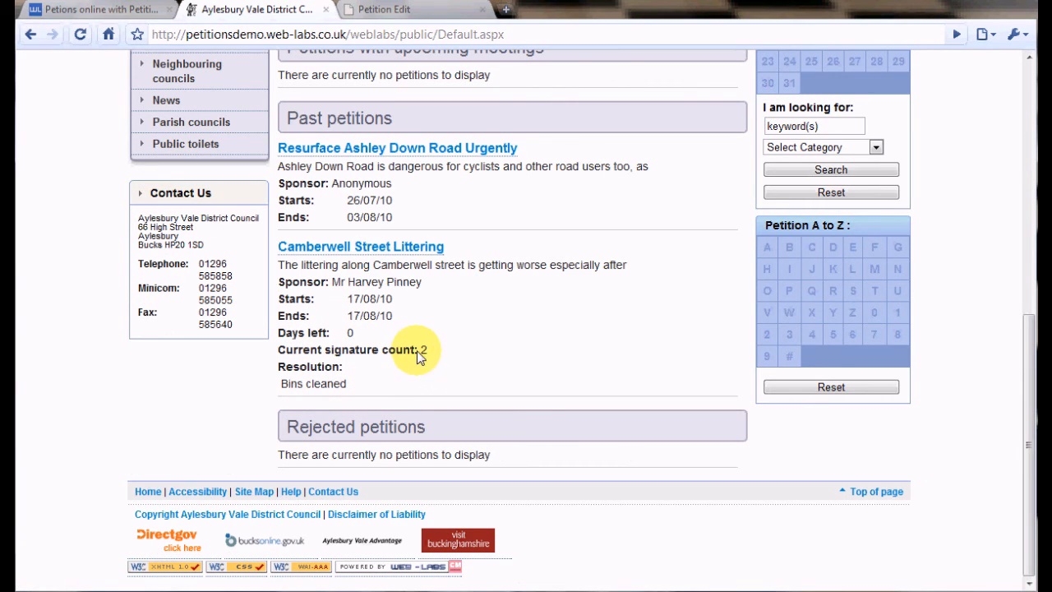
pyautogui.scroll(6, 460, 345)
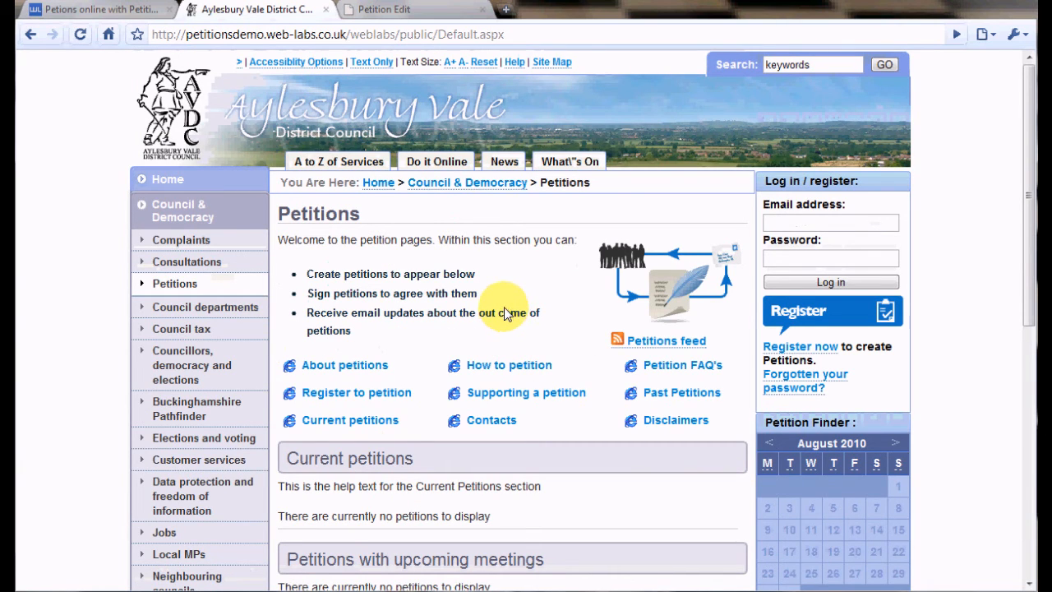
# Switch to the administration site's reports and view Petitions Count By Category and Petition Count by Threshold Status
pyautogui.click(400, 15)
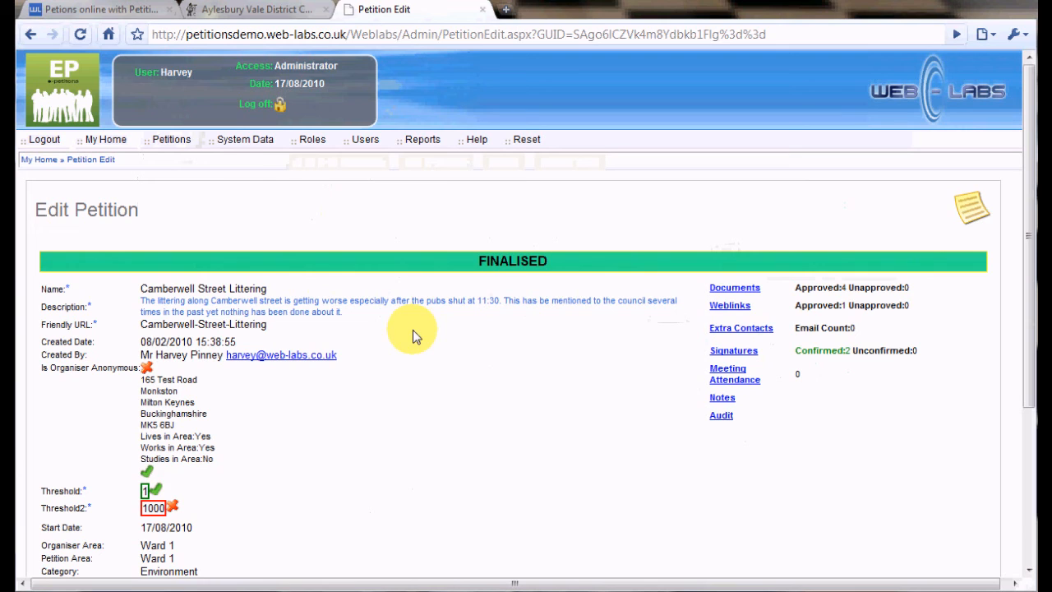
pyautogui.click(422, 143)
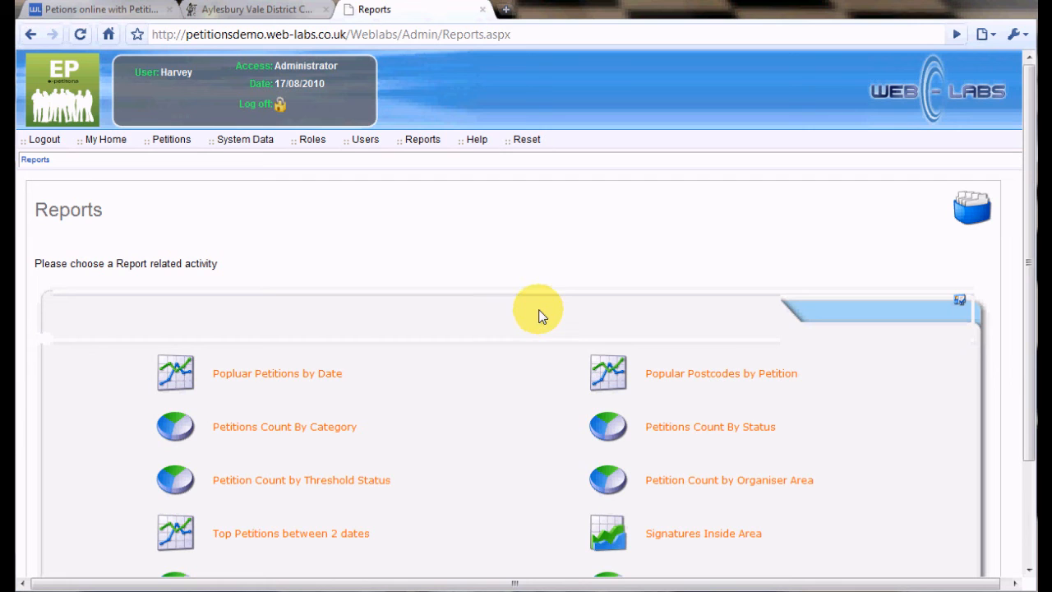
pyautogui.click(317, 427)
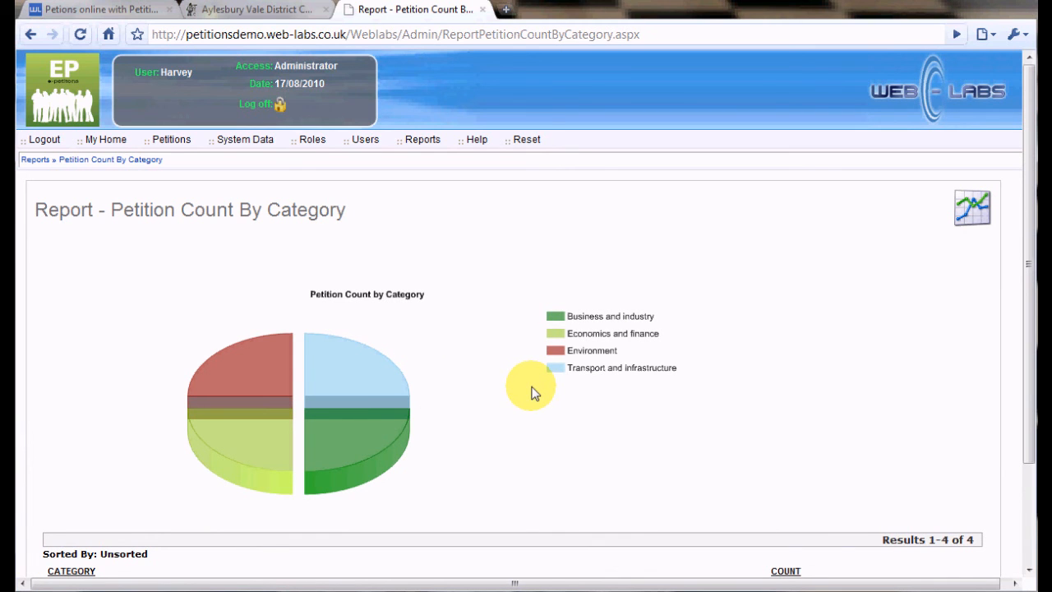
pyautogui.scroll(-3, 533, 392)
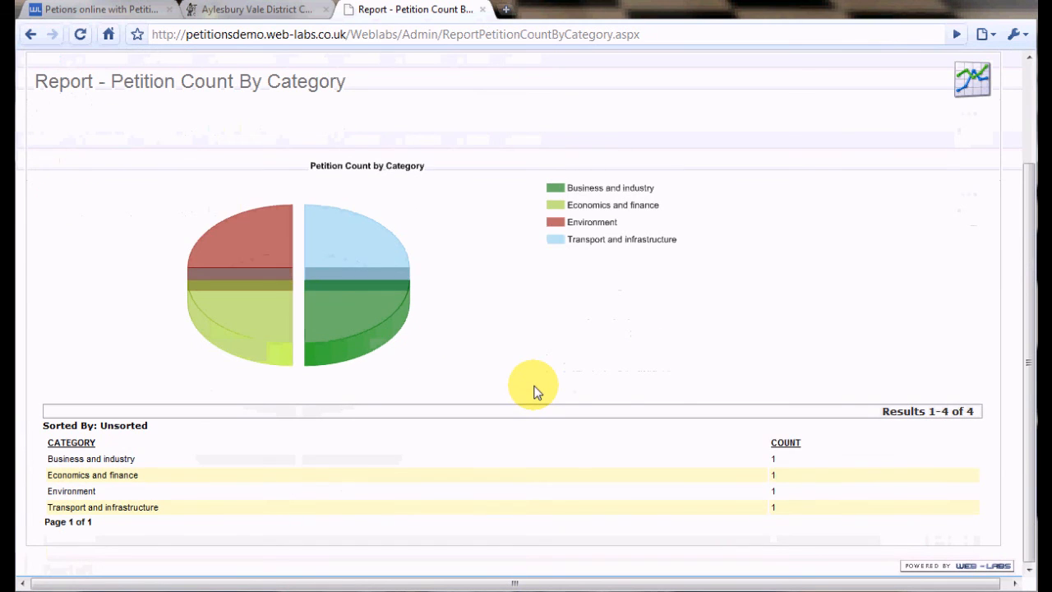
pyautogui.scroll(3, 534, 392)
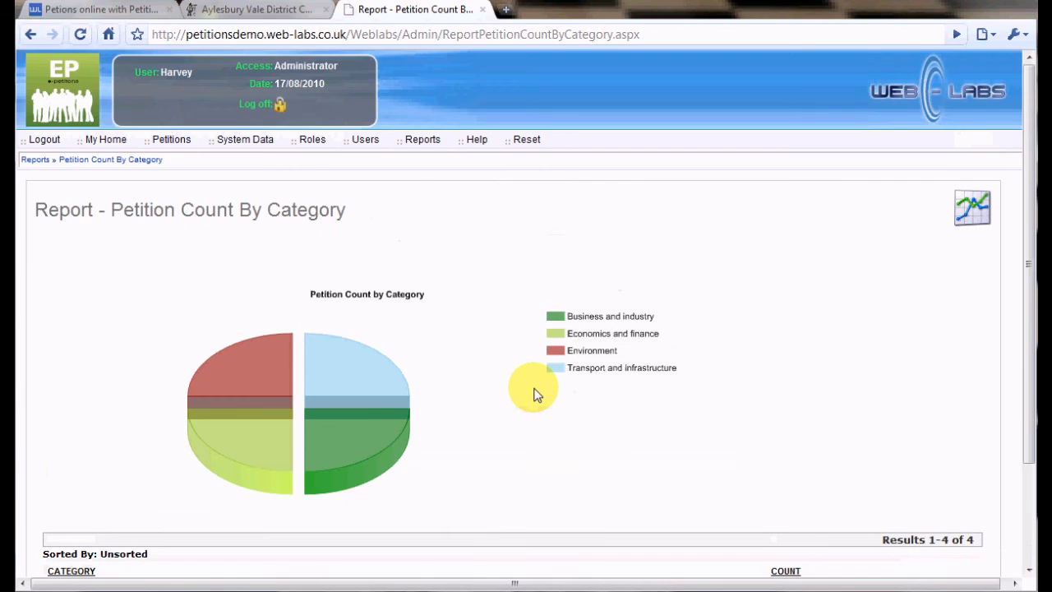
pyautogui.click(419, 142)
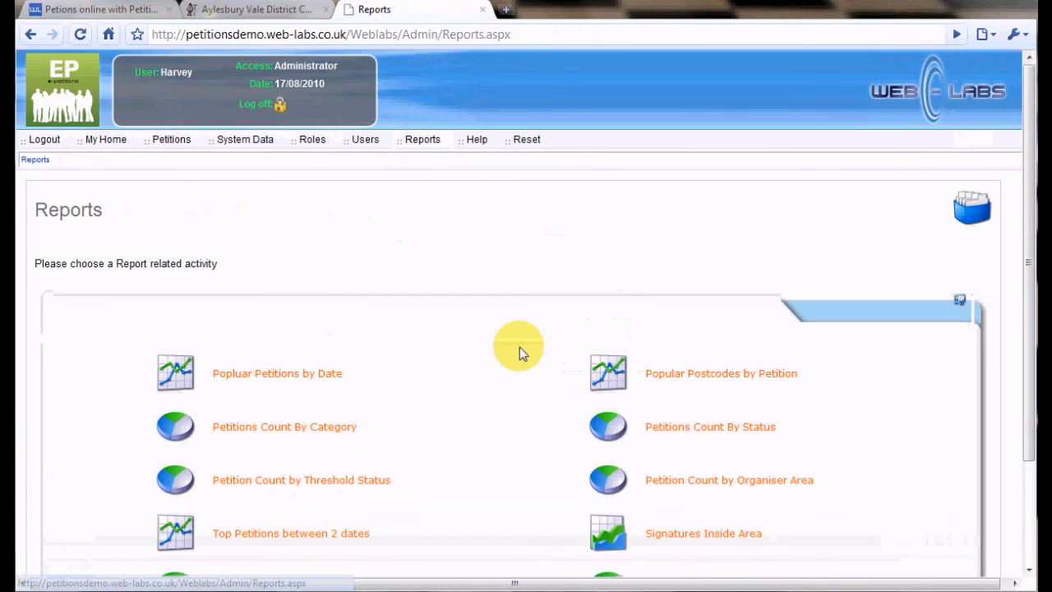
pyautogui.click(348, 482)
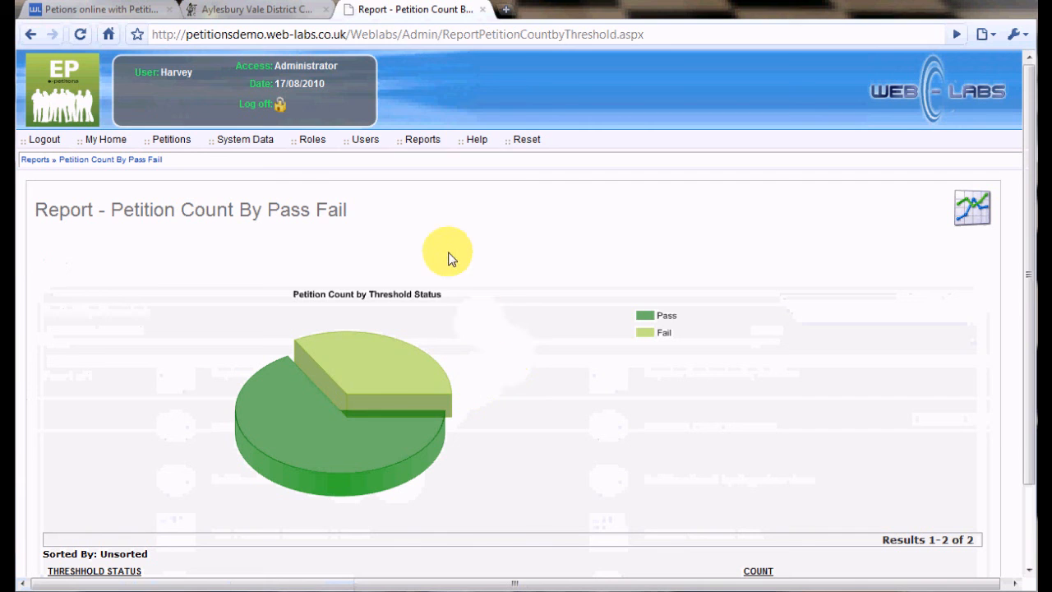
# Look over the full list of available reports and switch to the Web-Labs Petitions Manager product page
pyautogui.click(423, 143)
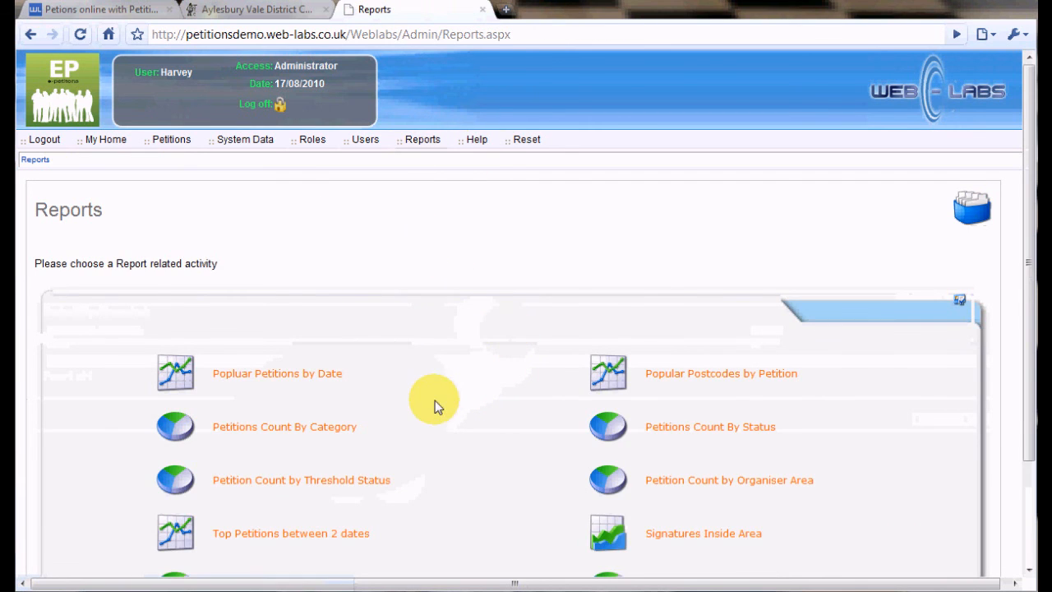
pyautogui.scroll(-2, 458, 384)
pyautogui.scroll(2, 471, 383)
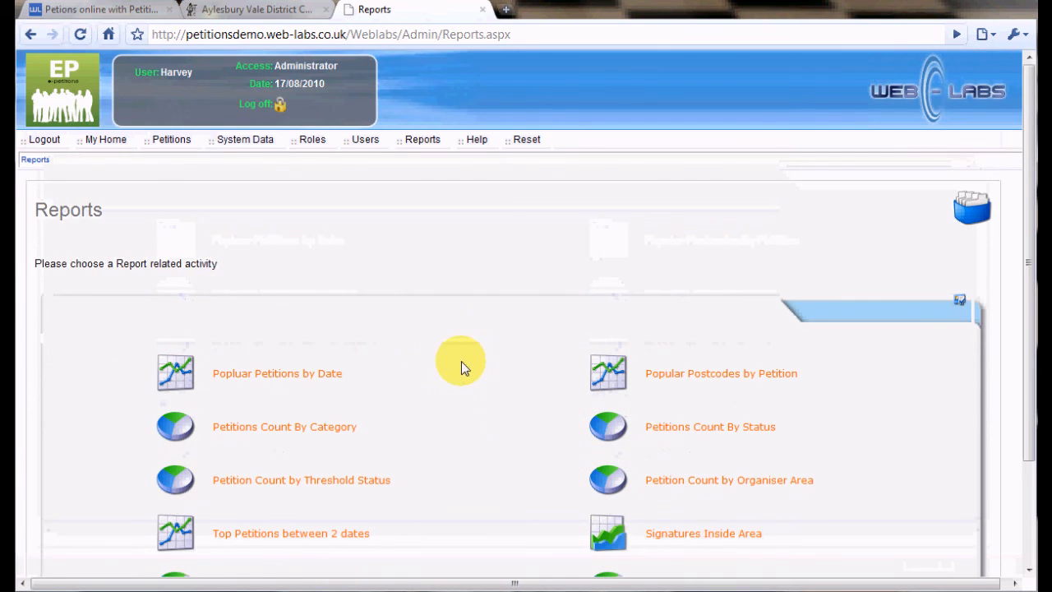
pyautogui.click(95, 10)
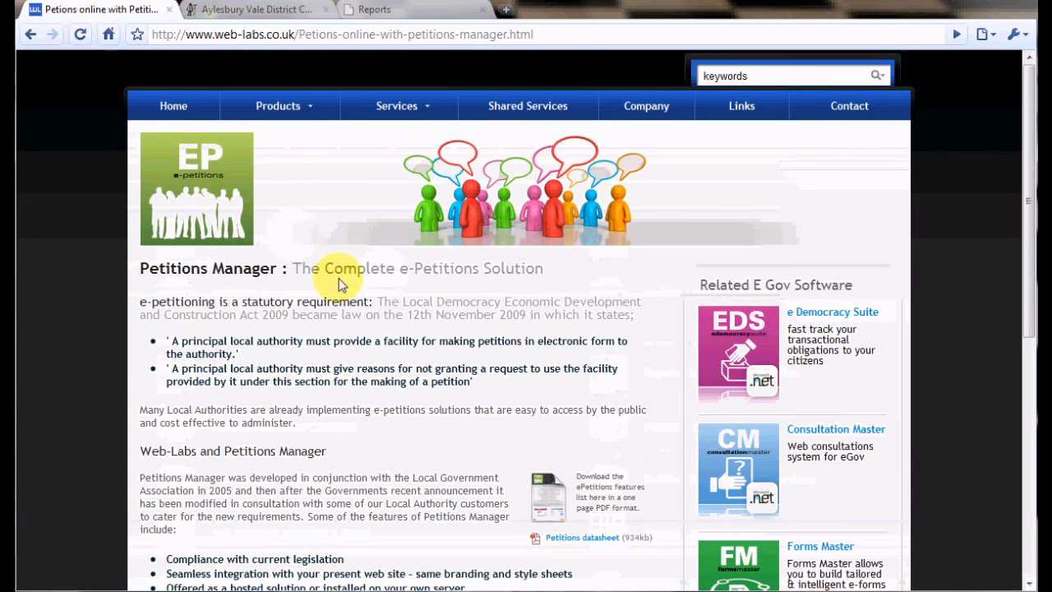